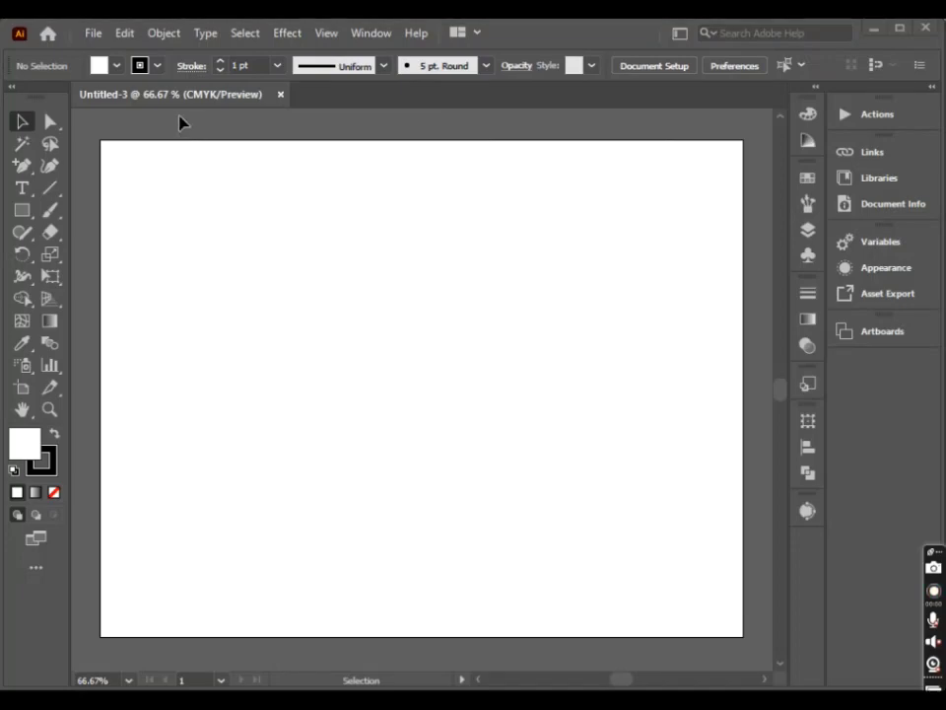
Place the Spider-Man sketch from the Desktop in a large frame across the middle of the artboard
left_click(94, 35)
left_click(173, 364)
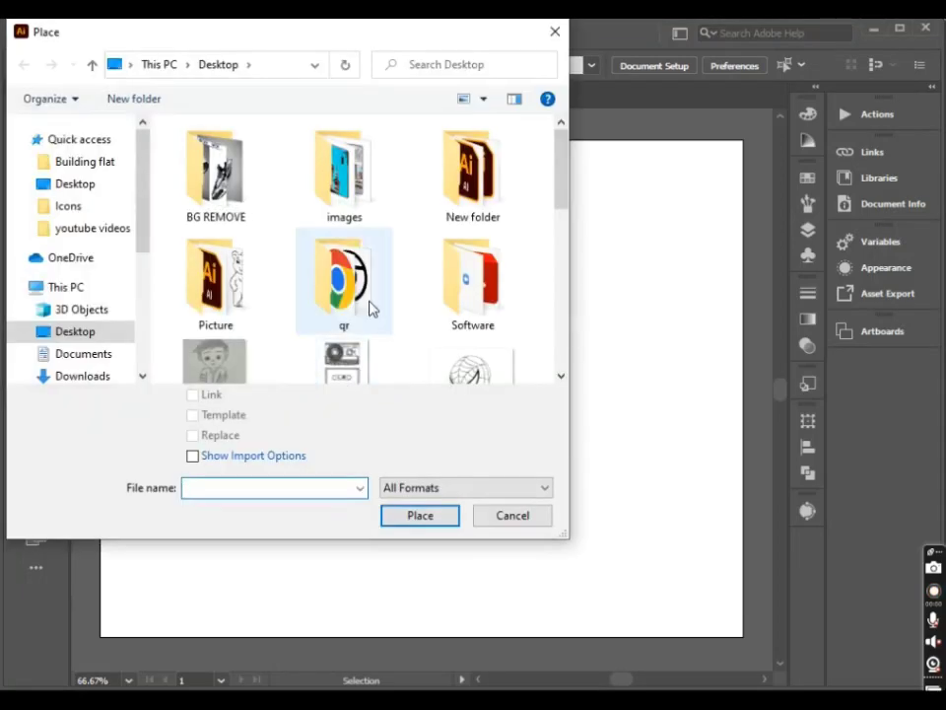
scroll(370, 308, "down", 5)
scroll(370, 308, "up", 3)
scroll(370, 308, "up", 2)
left_click(446, 219)
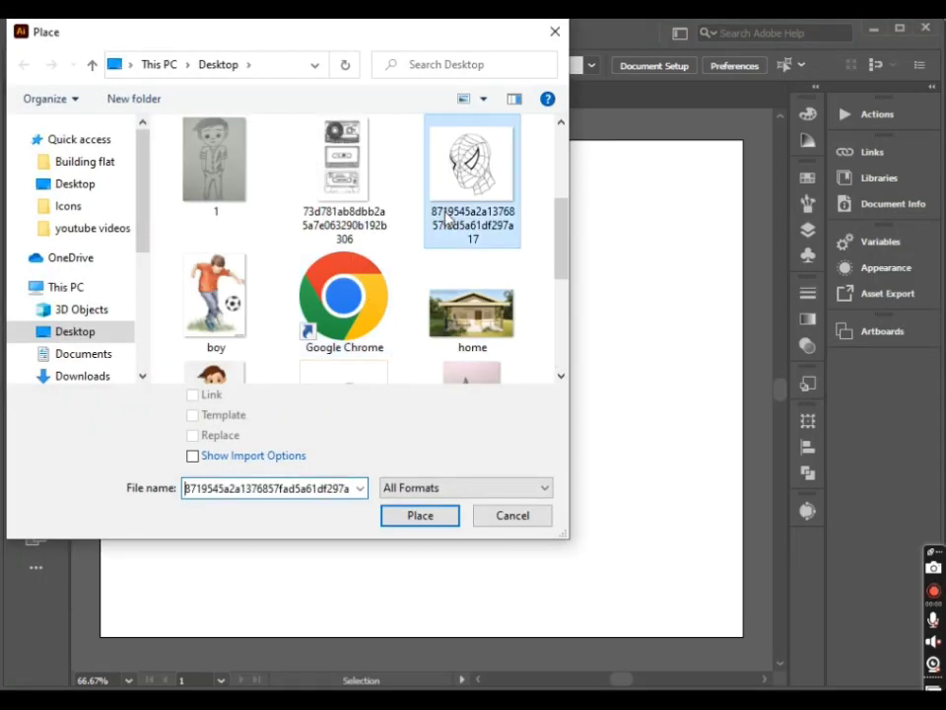
left_click(420, 516)
left_click_drag(190, 181, 649, 587)
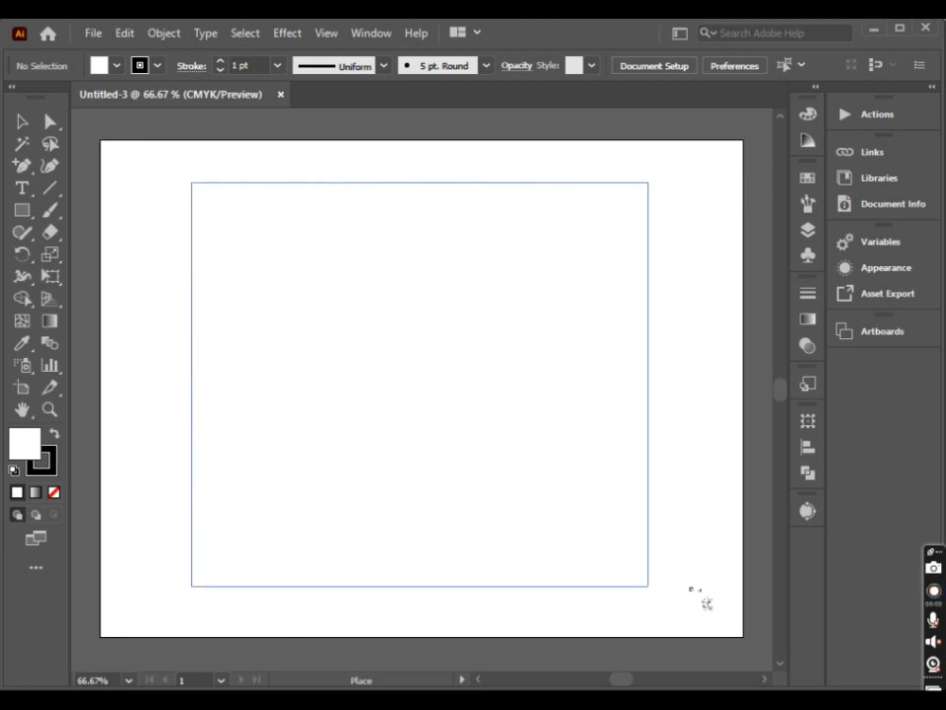
Embed the placed sketch and set its opacity to 40%
left_click(313, 66)
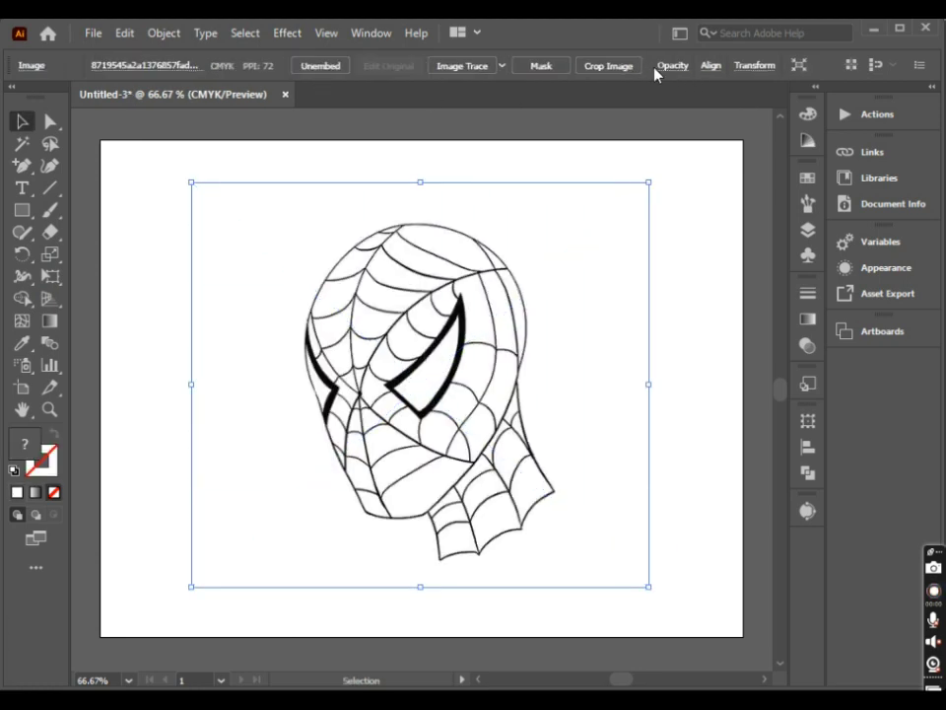
left_click(673, 65)
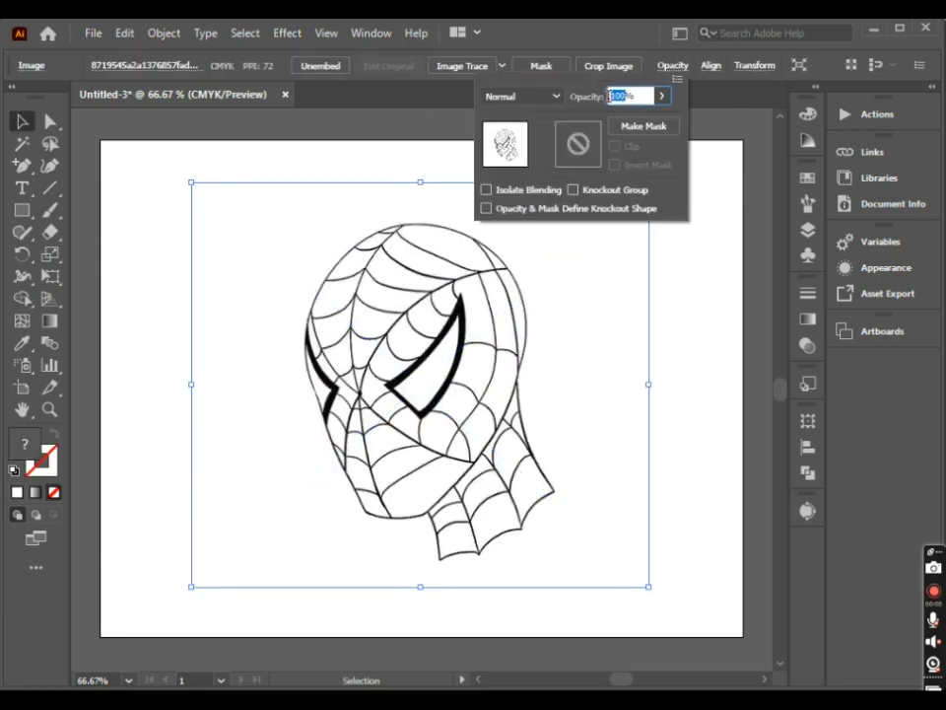
type("40")
key("Return")
left_click(658, 166)
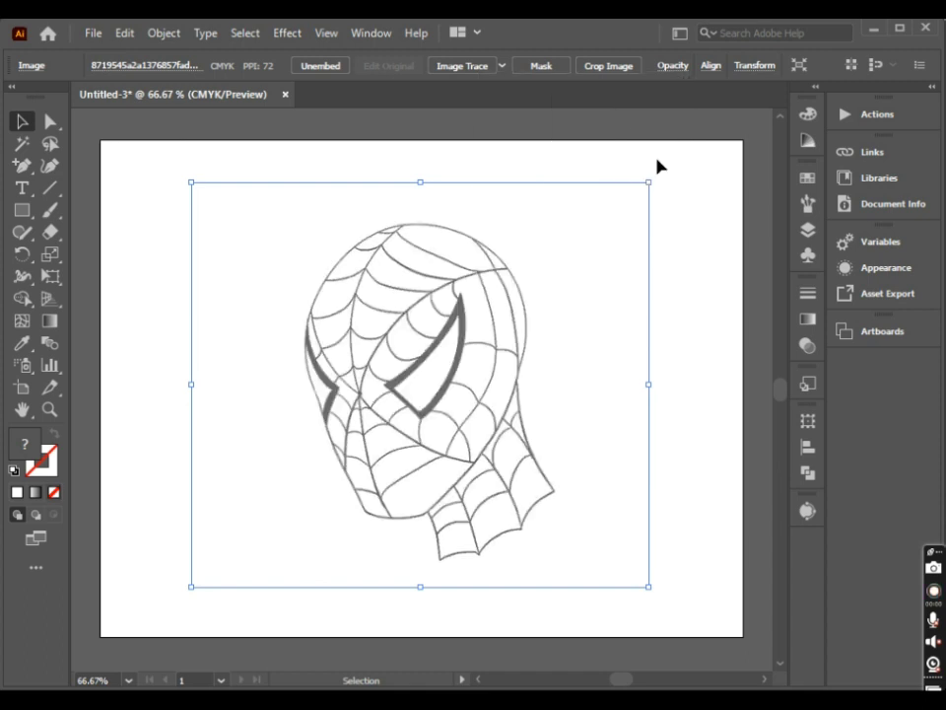
Lock Layer 1 and add Layer 2 above it for tracing
left_click(806, 234)
key("ctrl+shift+a")
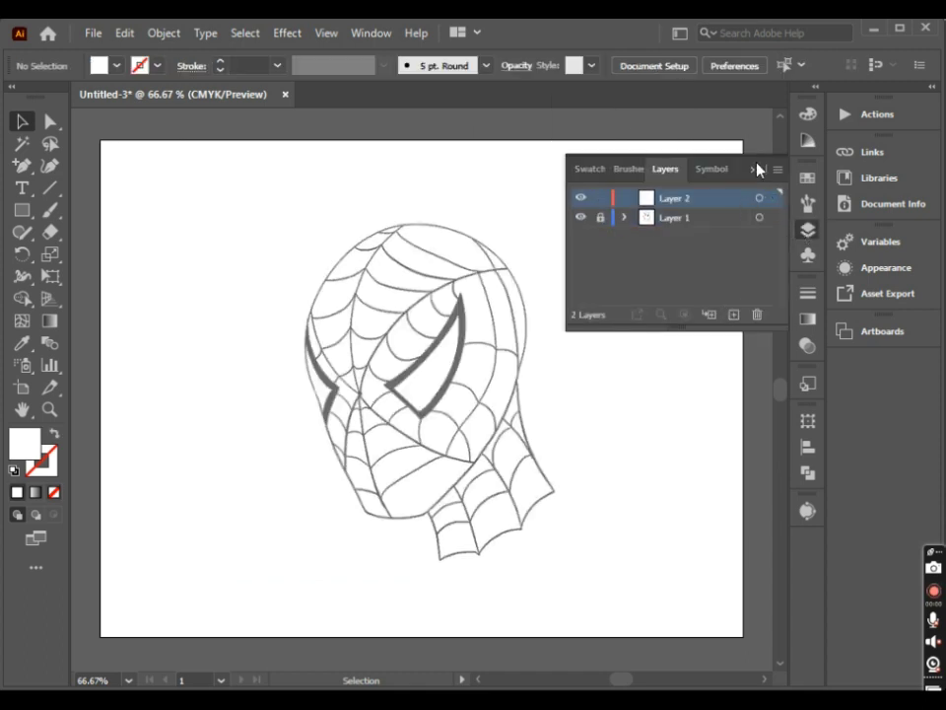
left_click(758, 164)
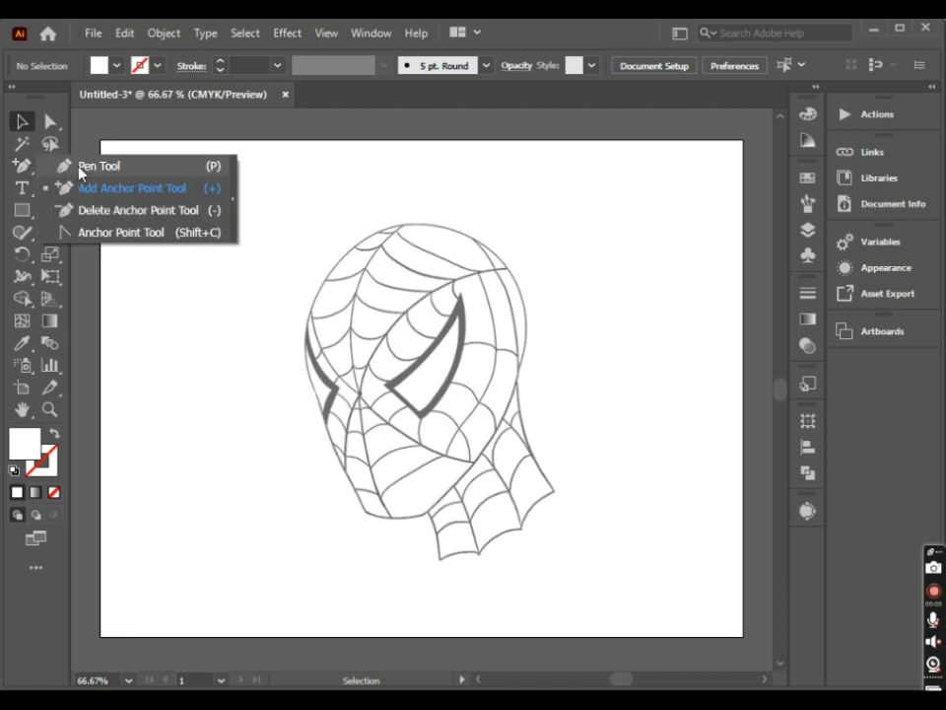
With a black stroke and no fill, pen-trace the head outline along the chin and left jaw
left_click_drag(29, 169, 65, 165)
left_click(13, 472)
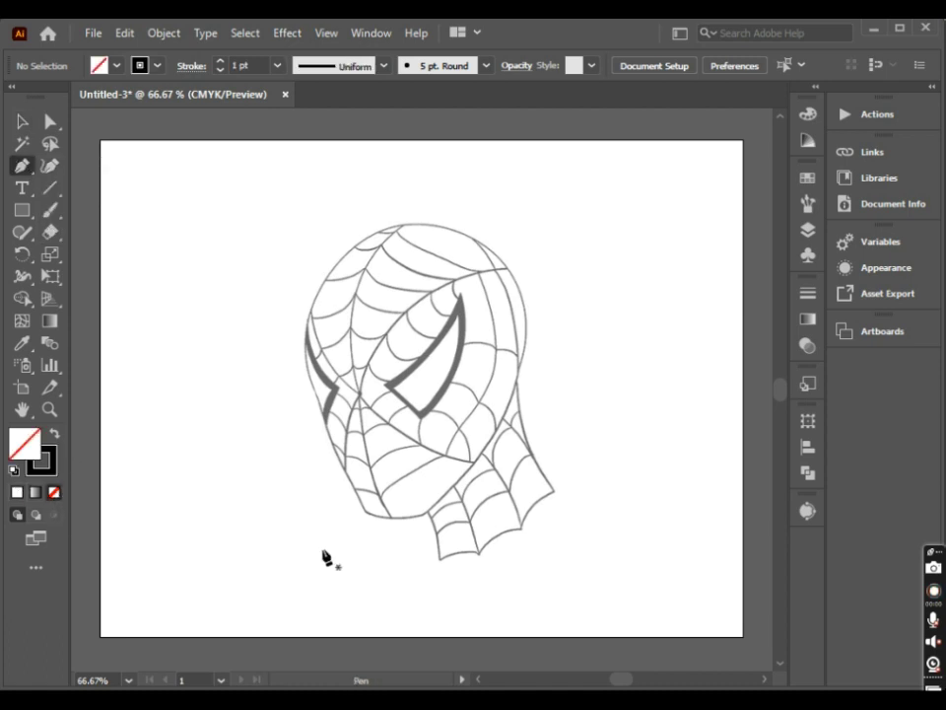
left_click(422, 515)
scroll(422, 515, "up", 2)
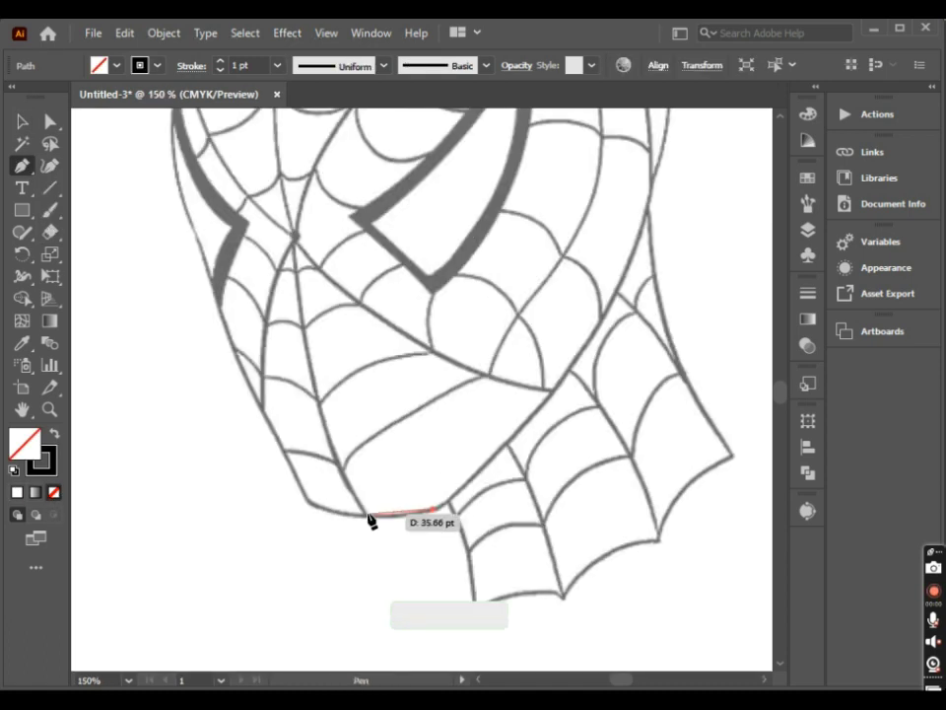
mouse_move(310, 503)
left_mouse_down()
mouse_move(290, 482)
mouse_move(316, 507)
left_mouse_up()
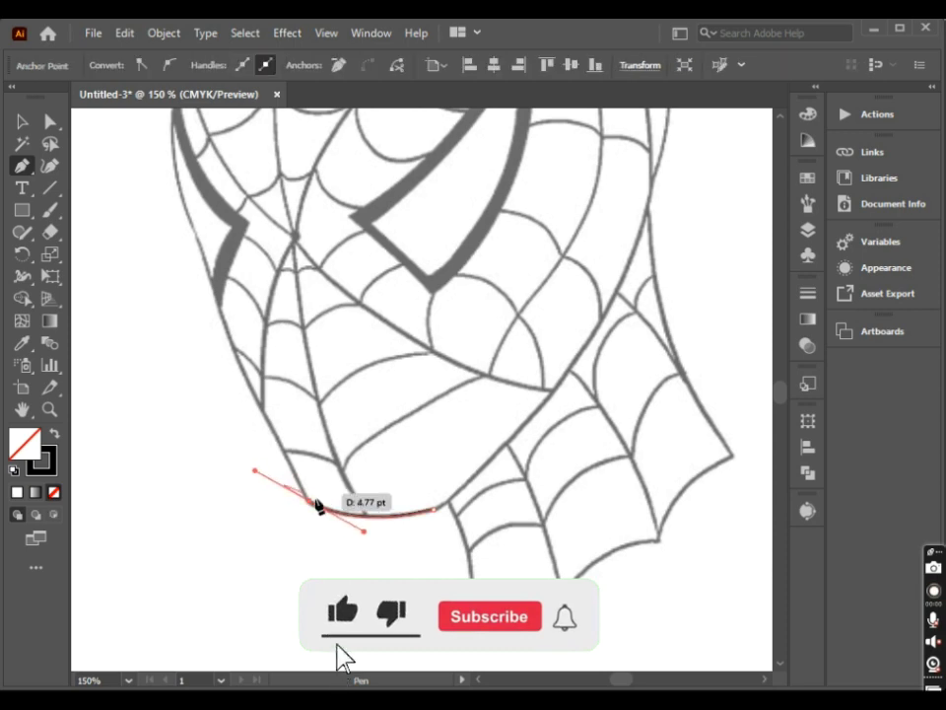
scroll(376, 529, "down", 2)
scroll(379, 520, "up", 3)
left_click(307, 402)
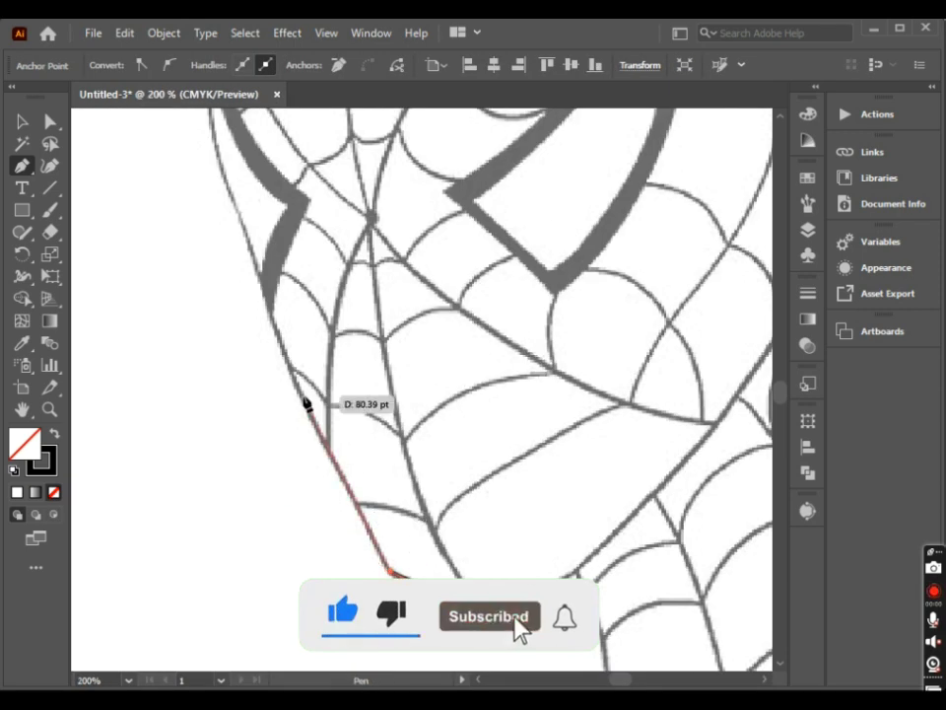
scroll(419, 493, "up", 5)
scroll(419, 493, "left", 4)
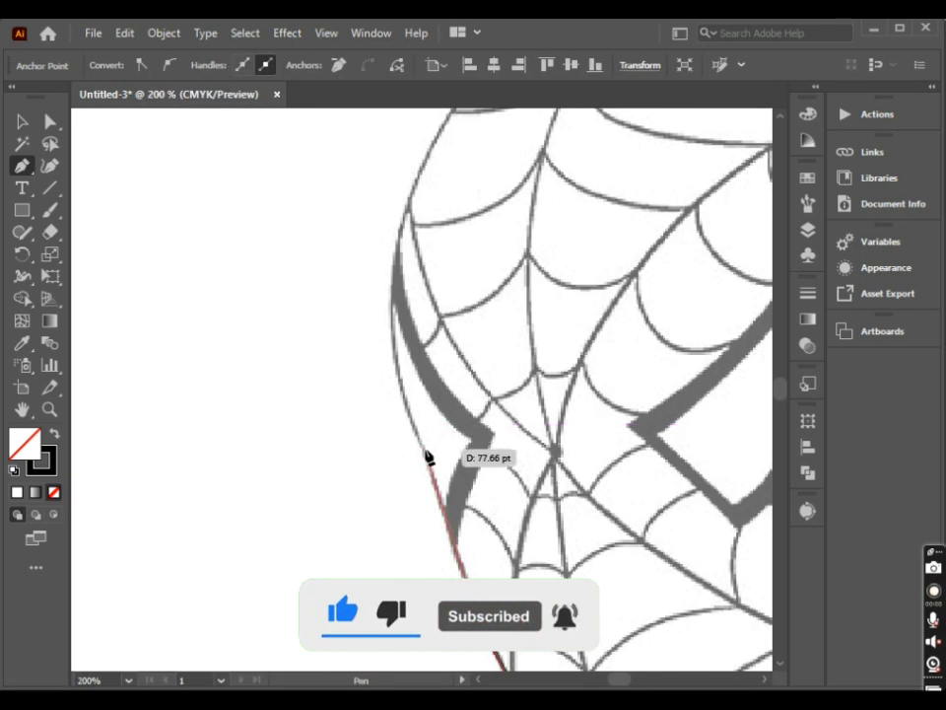
left_click(428, 456)
Continue the outline up the left side, over the crown and down the right, closing at the chin
scroll(412, 277, "down", 1)
scroll(422, 286, "down", 1)
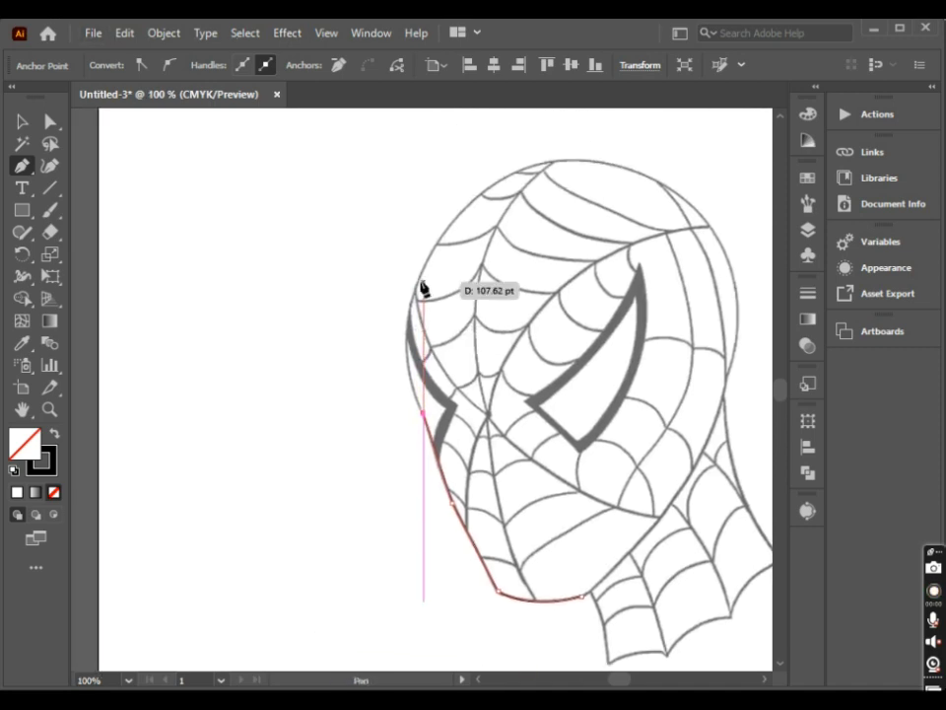
left_click_drag(418, 284, 434, 254)
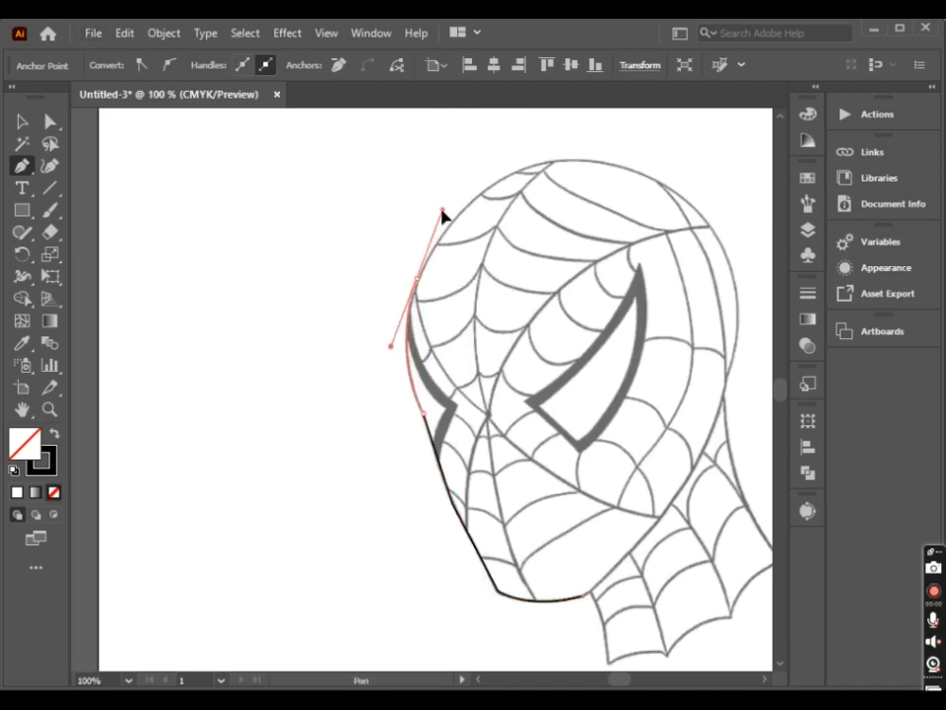
left_click_drag(615, 163, 651, 164)
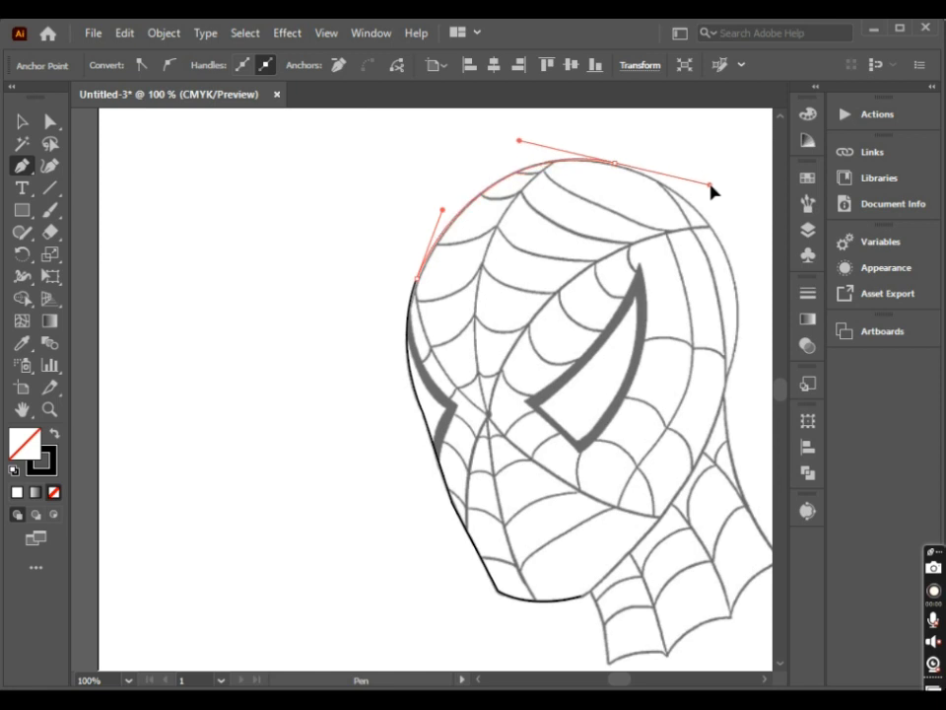
mouse_move(712, 409)
left_mouse_down()
mouse_move(679, 402)
mouse_move(673, 444)
left_mouse_up()
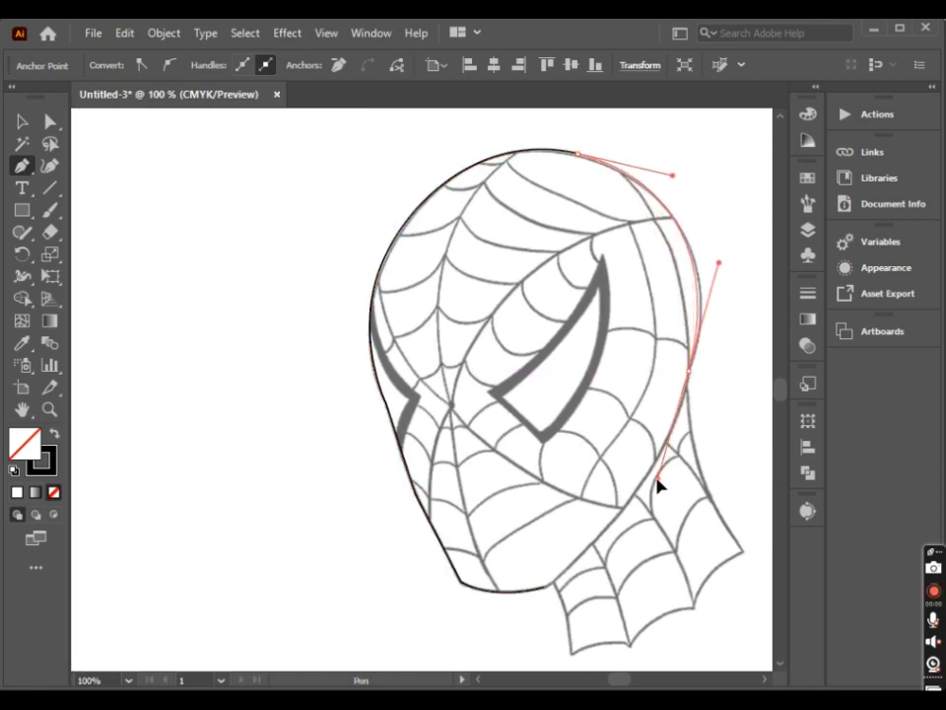
left_click(652, 484)
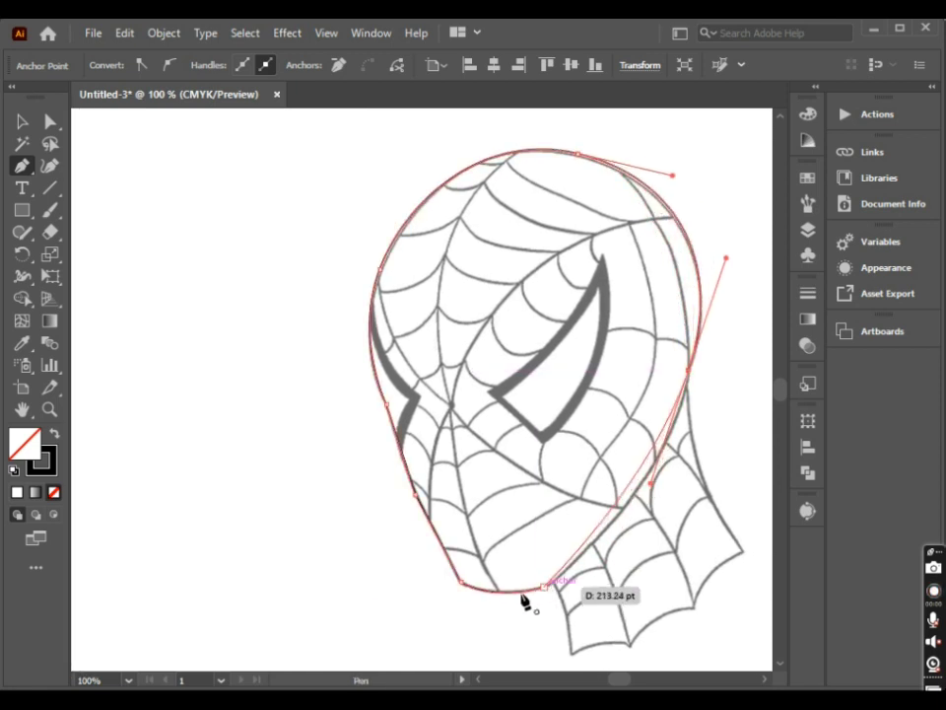
left_click_drag(523, 596, 500, 608)
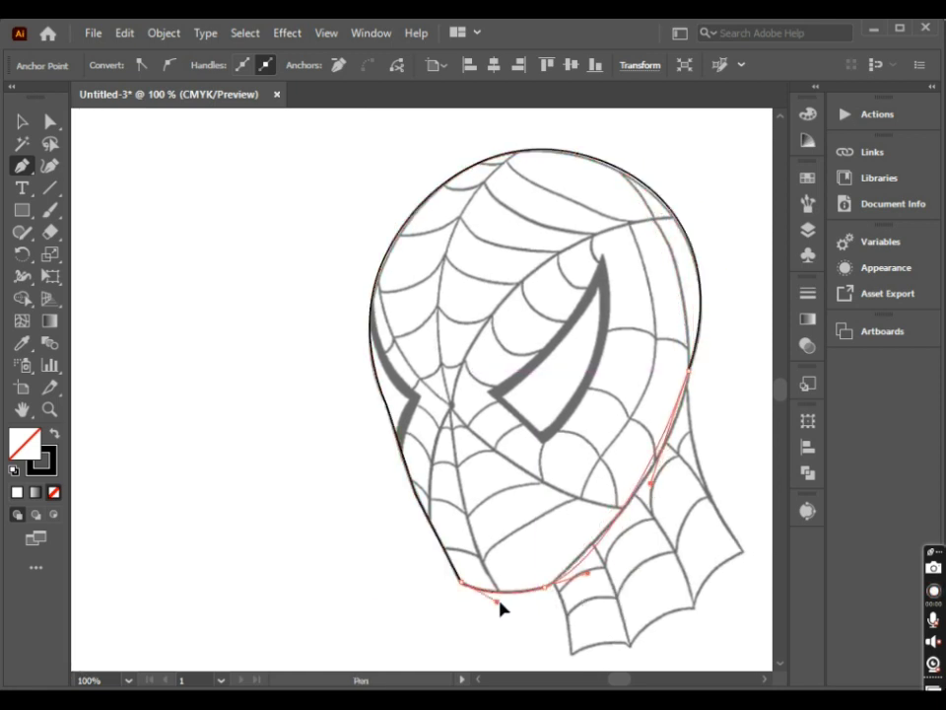
left_click(49, 120)
left_click(716, 435)
key("ctrl+minus")
left_click_drag(644, 421, 590, 341)
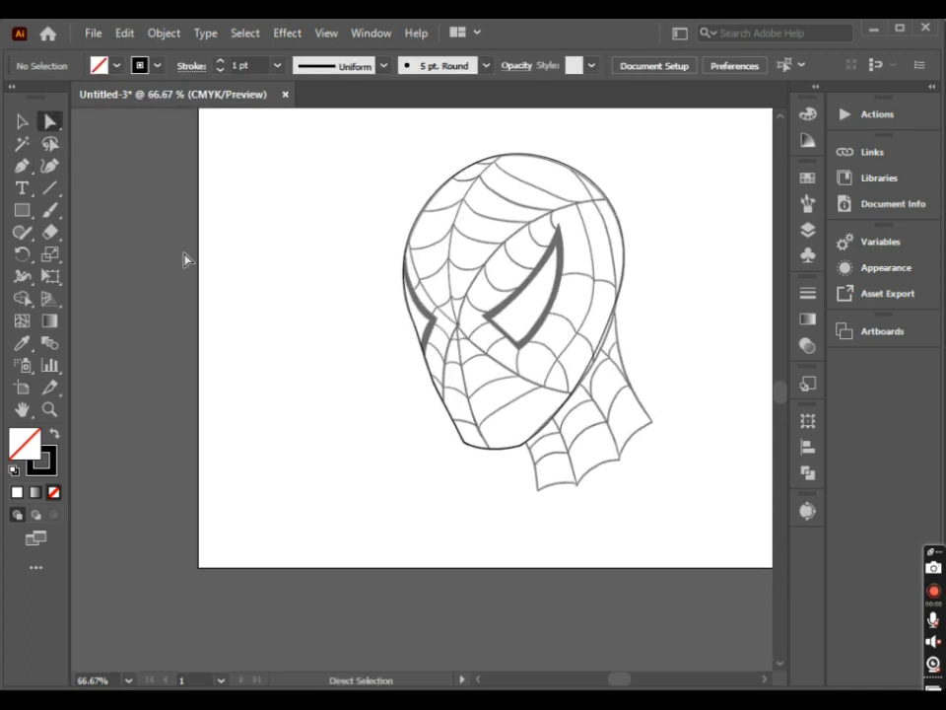
Pen-trace a closed neck shape with sharp corners below the head outline
left_click(24, 166)
scroll(623, 314, "up", 1)
left_click(598, 281)
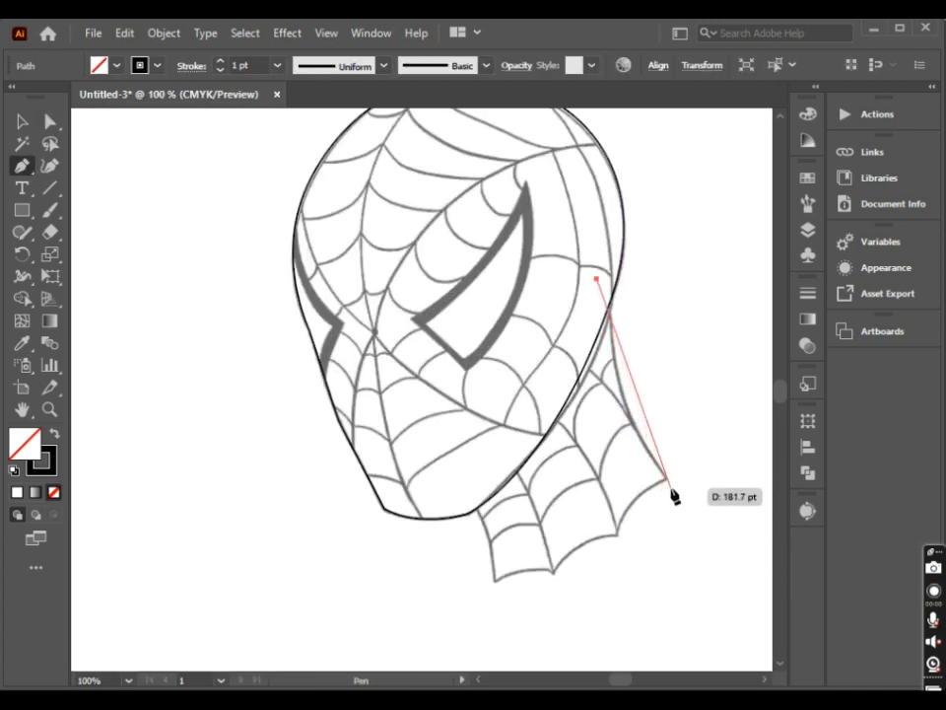
left_click_drag(721, 533, 723, 536)
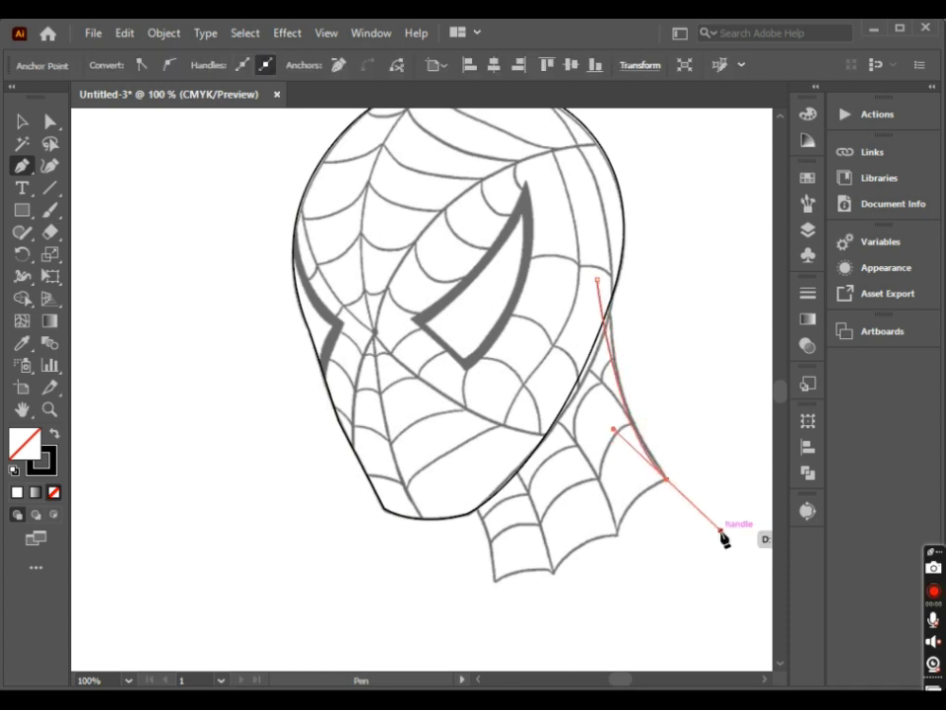
left_click(667, 480)
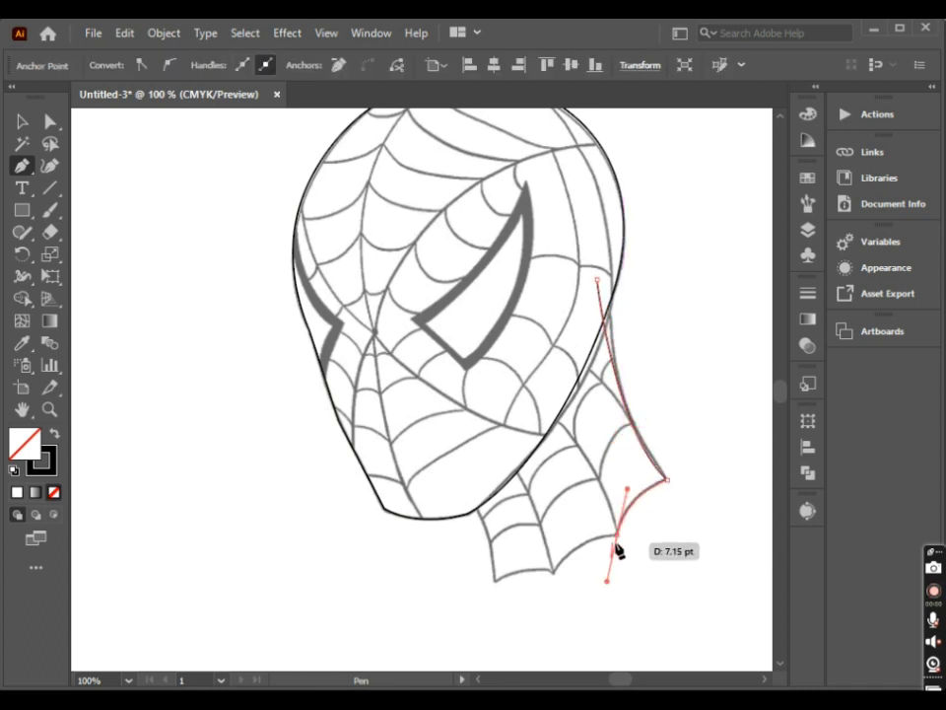
mouse_move(554, 571)
left_mouse_down()
mouse_move(553, 594)
mouse_move(481, 604)
left_mouse_up()
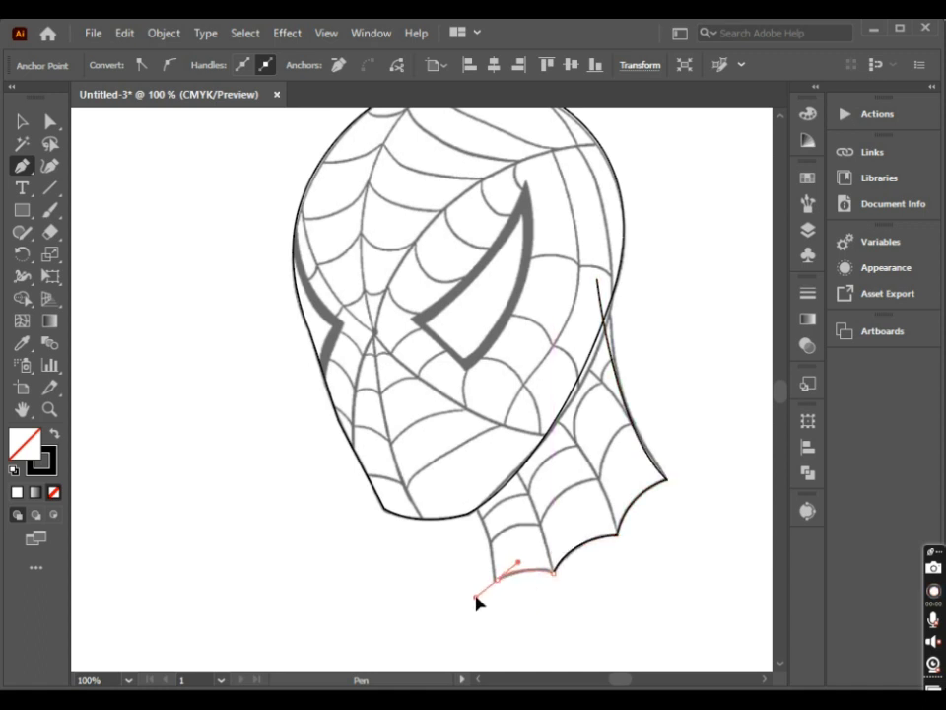
left_click(498, 578)
left_click(464, 459)
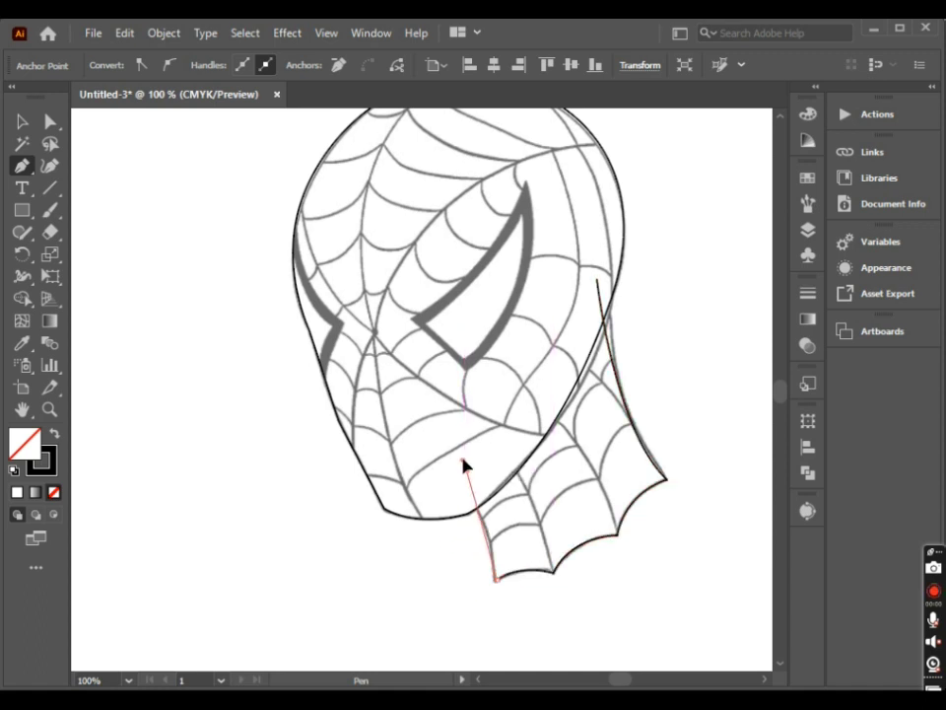
left_click_drag(452, 455, 470, 469)
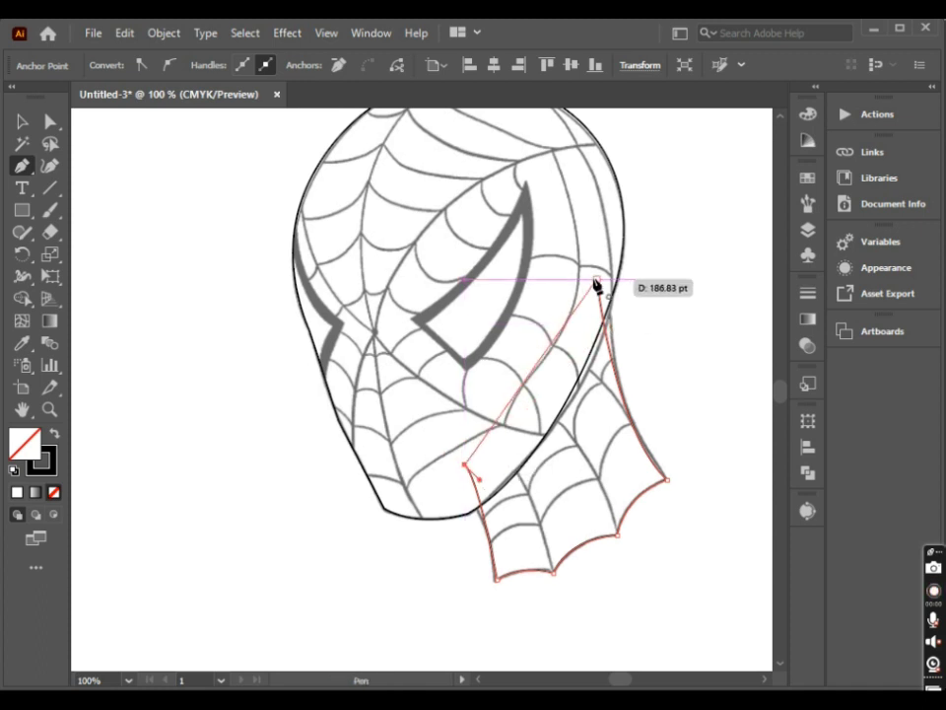
Adjust the neck anchors so its top meets the head outline and its sides match the sketch
left_click(49, 121)
left_click(500, 566)
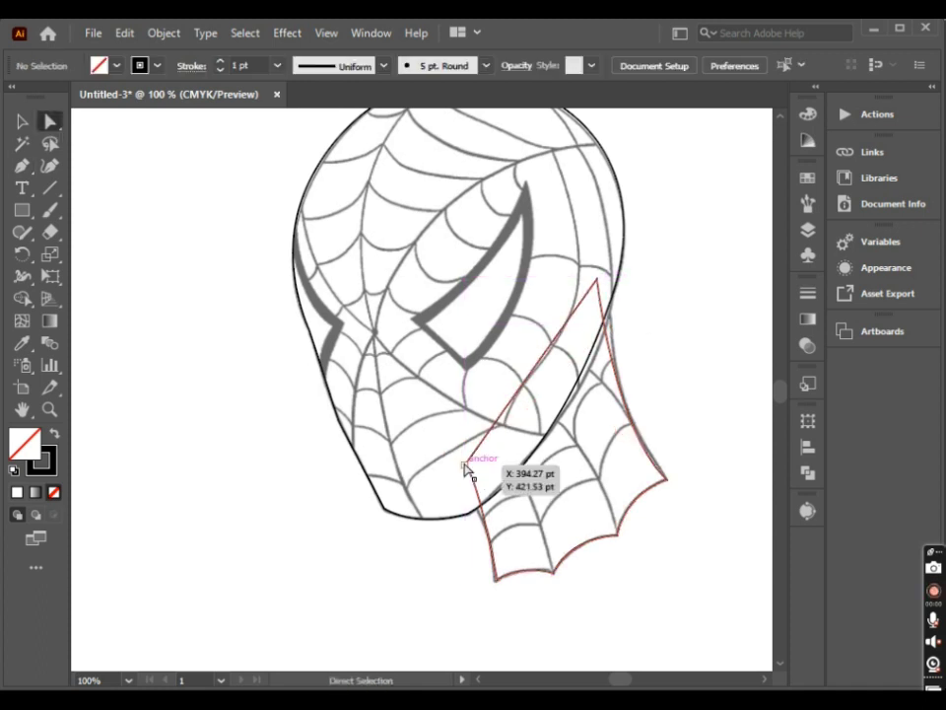
left_click_drag(465, 464, 482, 486)
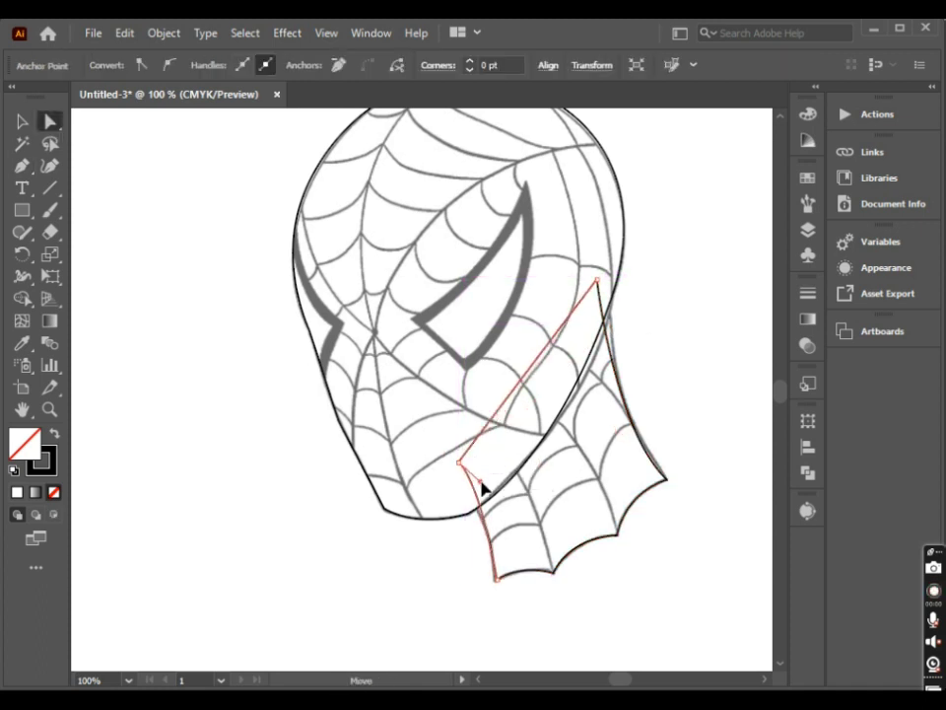
left_click_drag(602, 281, 612, 275)
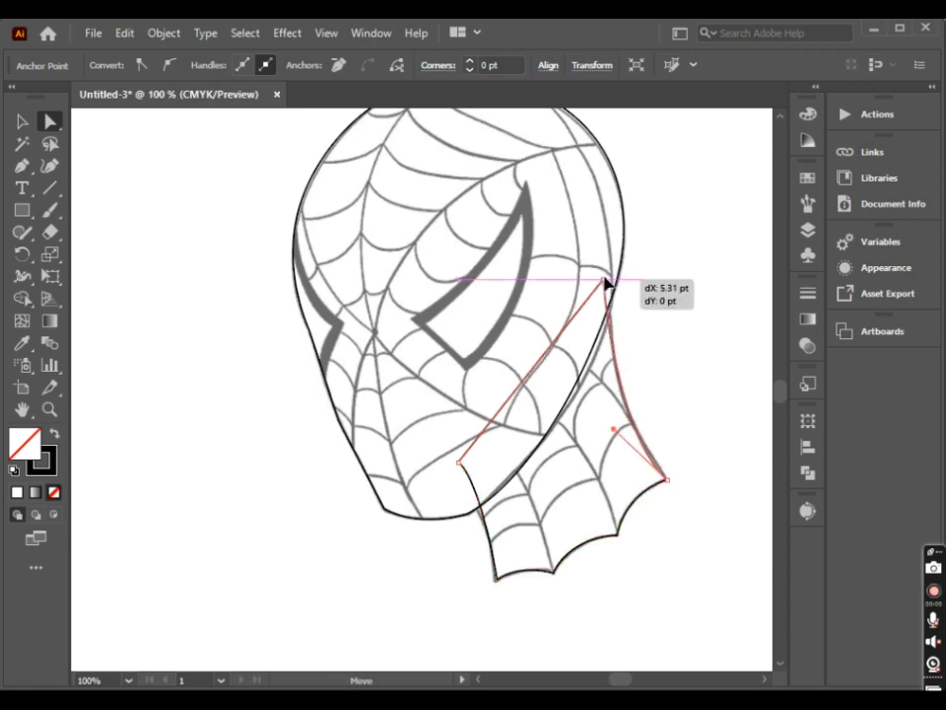
left_click_drag(614, 434, 624, 441)
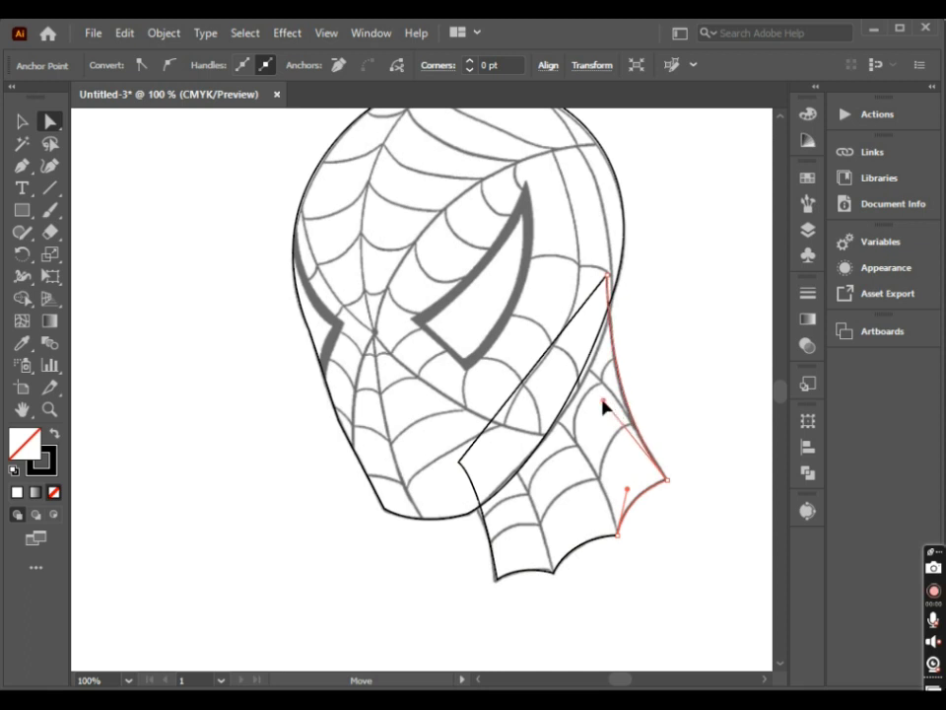
key("ctrl+shift+a")
key("ctrl+minus")
Merge the head and neck into one outline with Shape Builder
left_click(585, 477)
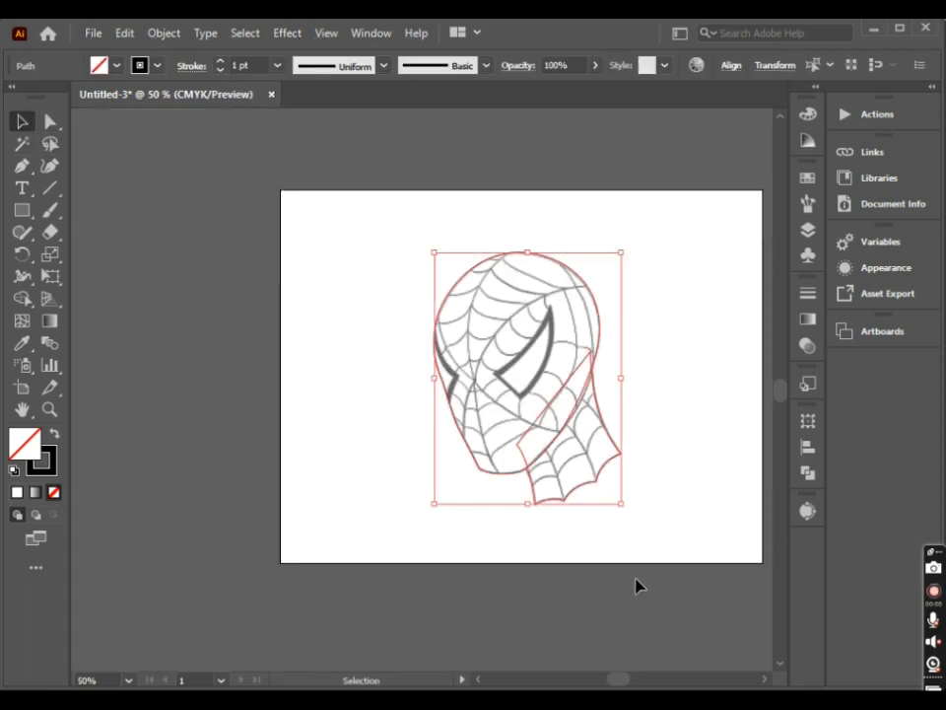
left_click(21, 298)
left_click_drag(523, 412, 548, 429)
left_click(22, 121)
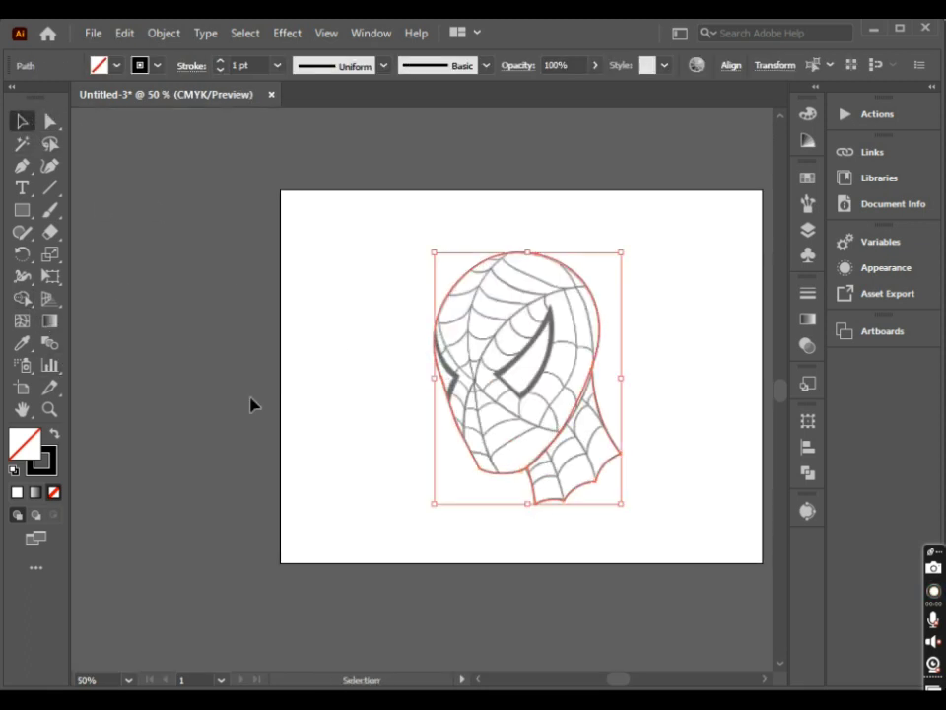
left_click(249, 400)
key("ctrl+plus")
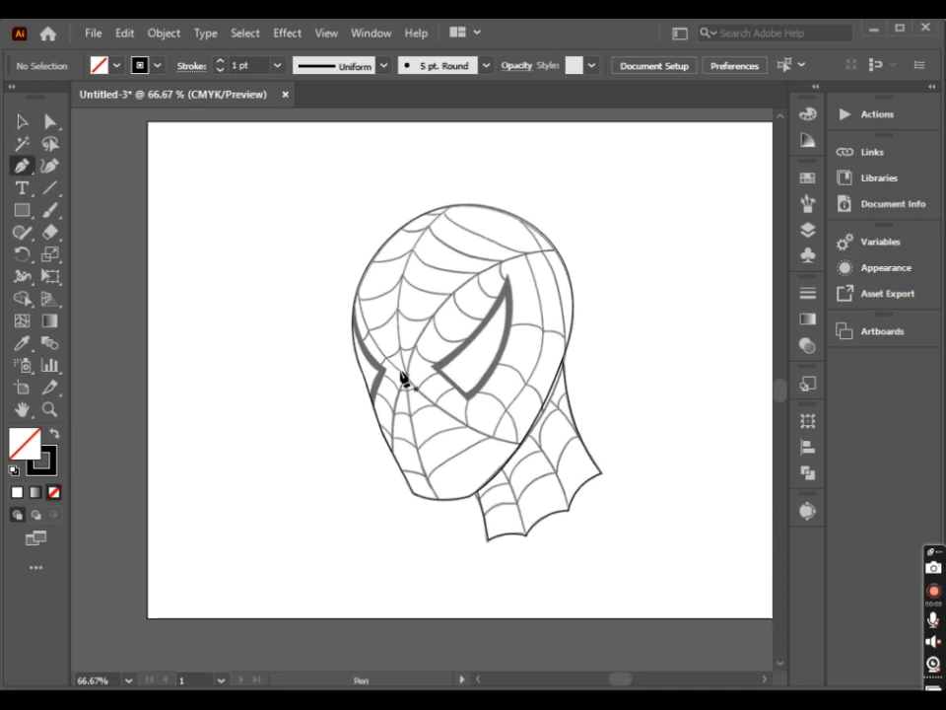
Pen-trace the right eye's outer shape from inner corner to top tip and bottom corner
key("ctrl+plus")
left_click(431, 366)
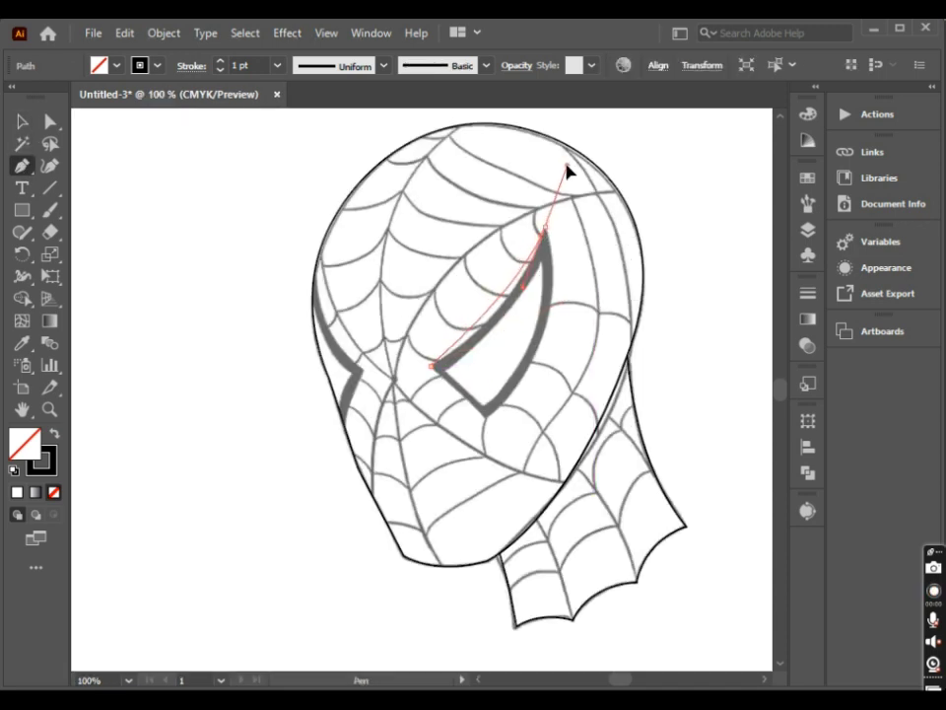
left_click_drag(562, 153, 562, 151)
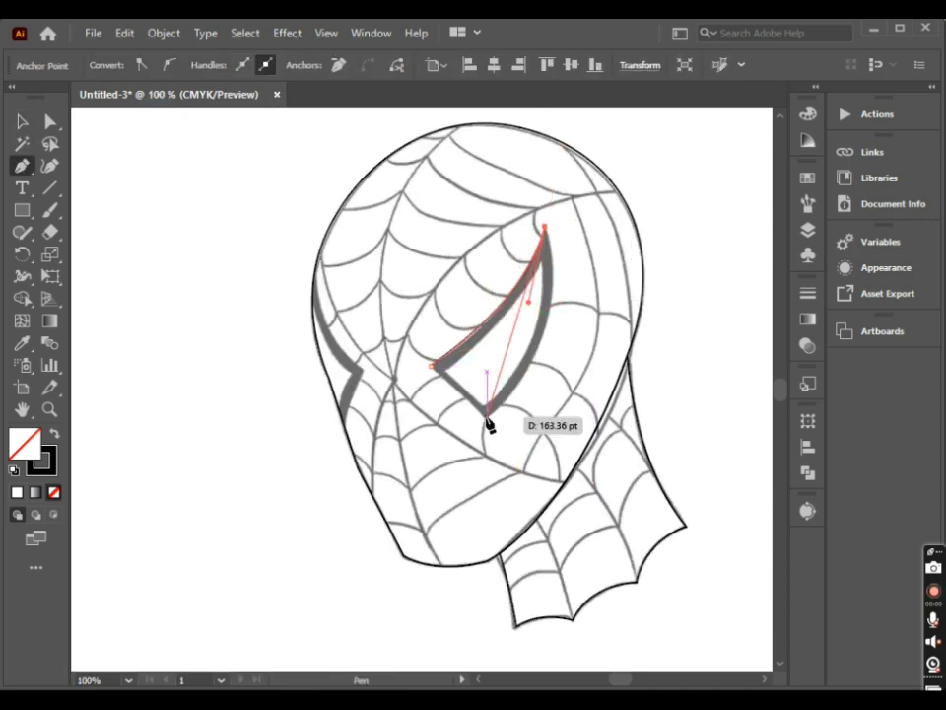
mouse_move(486, 418)
left_mouse_down()
mouse_move(418, 487)
mouse_move(478, 434)
left_mouse_up()
left_click(430, 369)
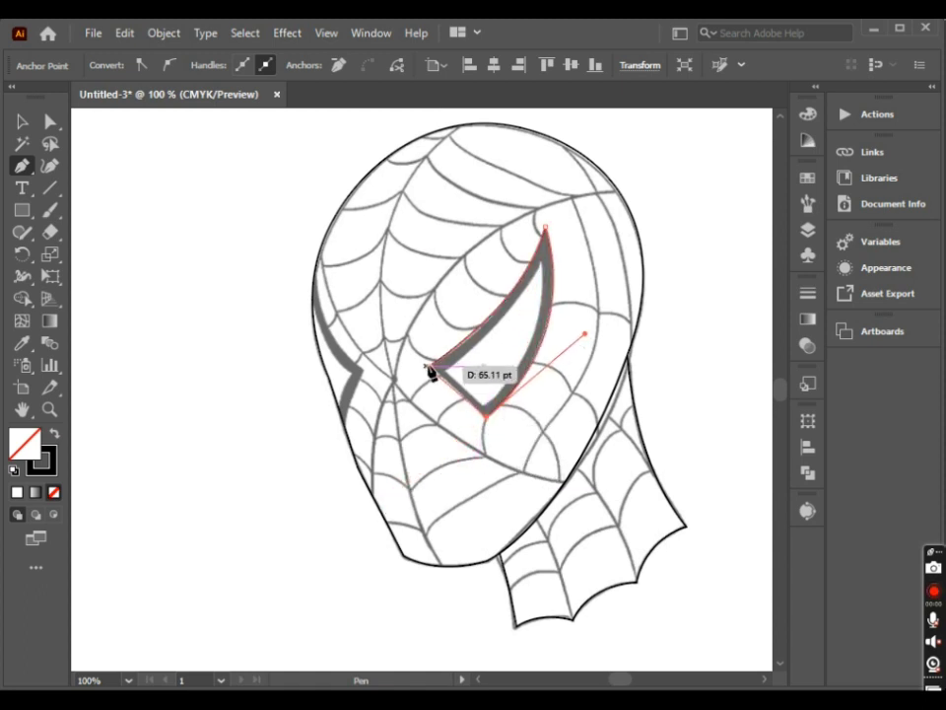
Trace the inner eye outline and merge the eye rim into a grey band with Shape Builder
left_click(444, 371)
left_click(484, 404)
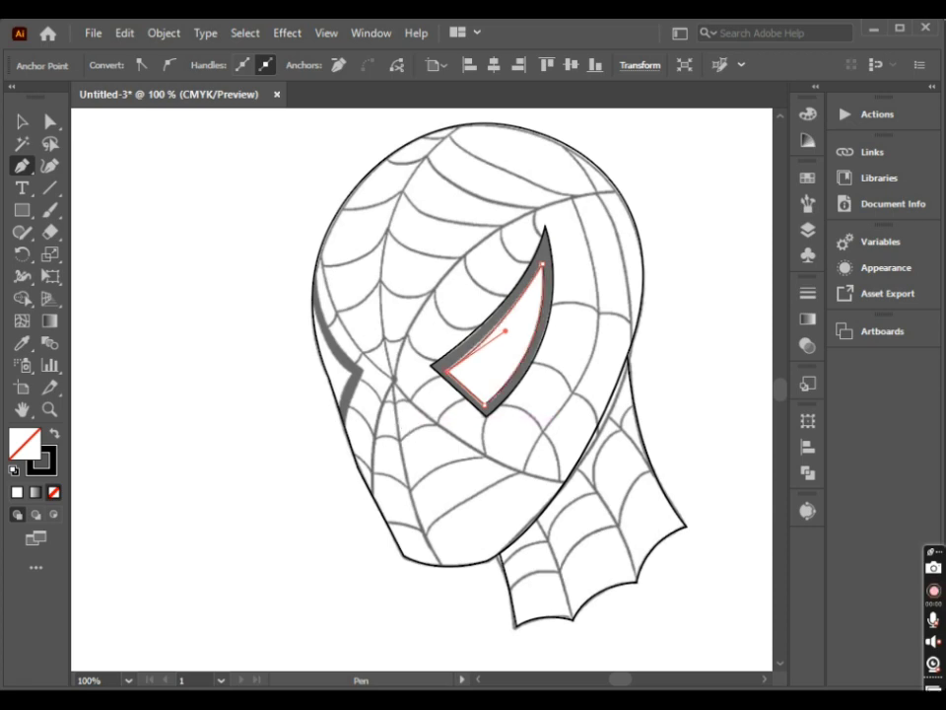
key("v")
left_click(238, 443)
left_click(517, 335)
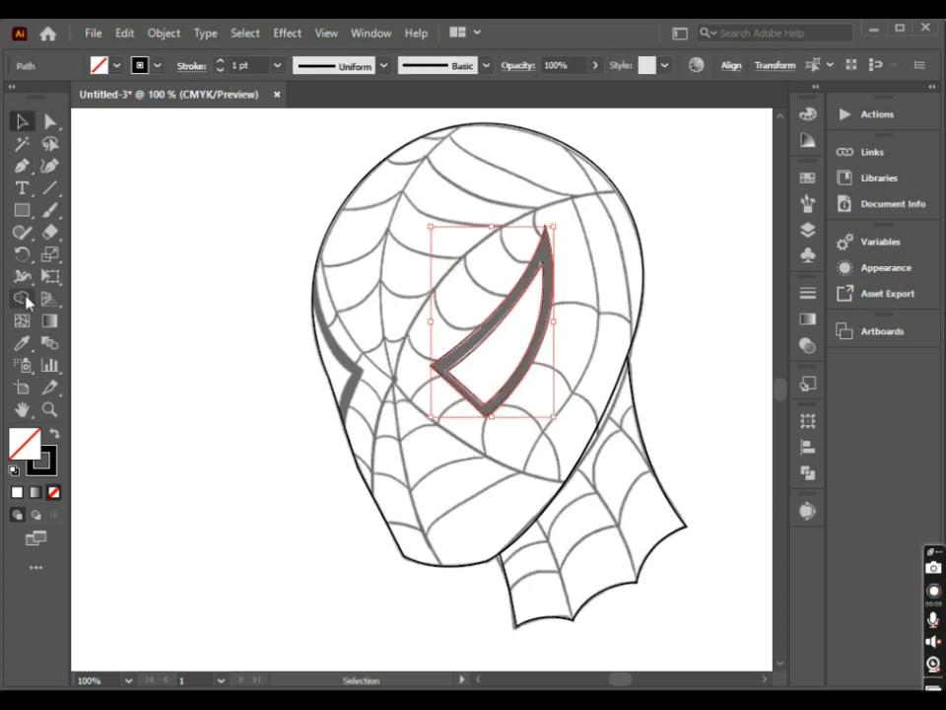
left_click(24, 298)
left_click(24, 121)
left_click(248, 392)
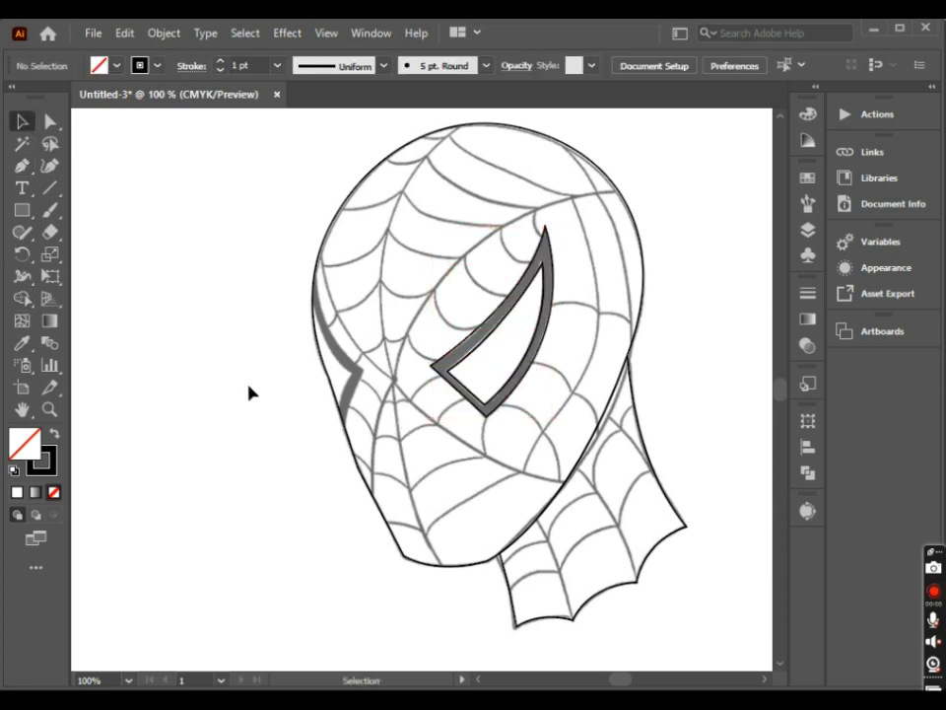
Pen-trace the left eye sliver on the head edge and merge it with the head outline using Shape Builder
key("p")
left_click(313, 269)
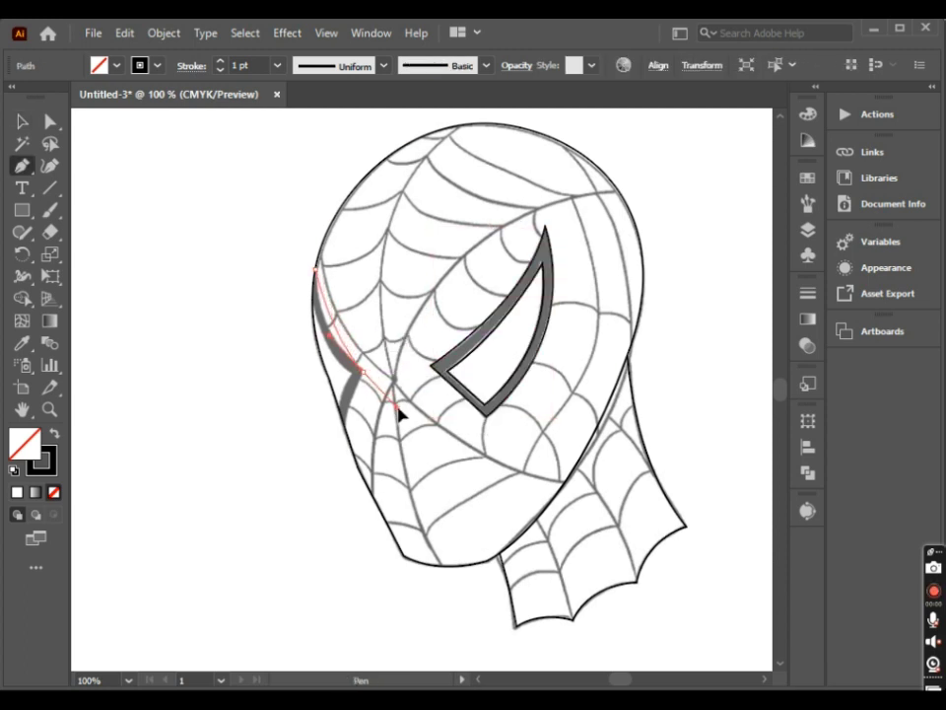
mouse_move(383, 387)
left_mouse_down()
mouse_move(365, 365)
mouse_move(353, 377)
left_mouse_up()
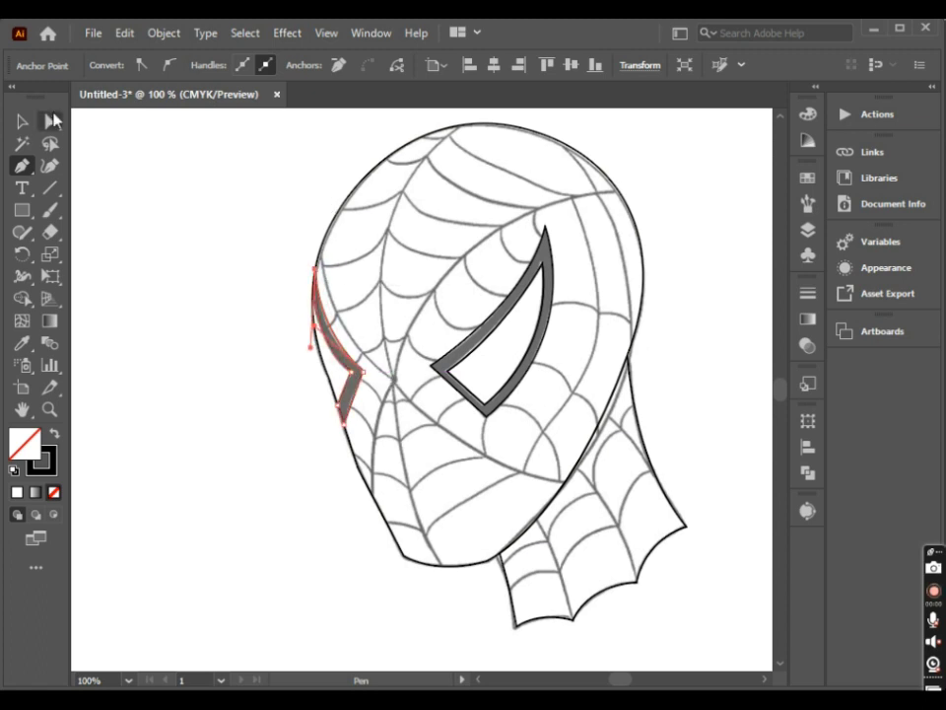
key("v")
left_click(248, 446)
left_click(392, 387)
left_click(23, 299)
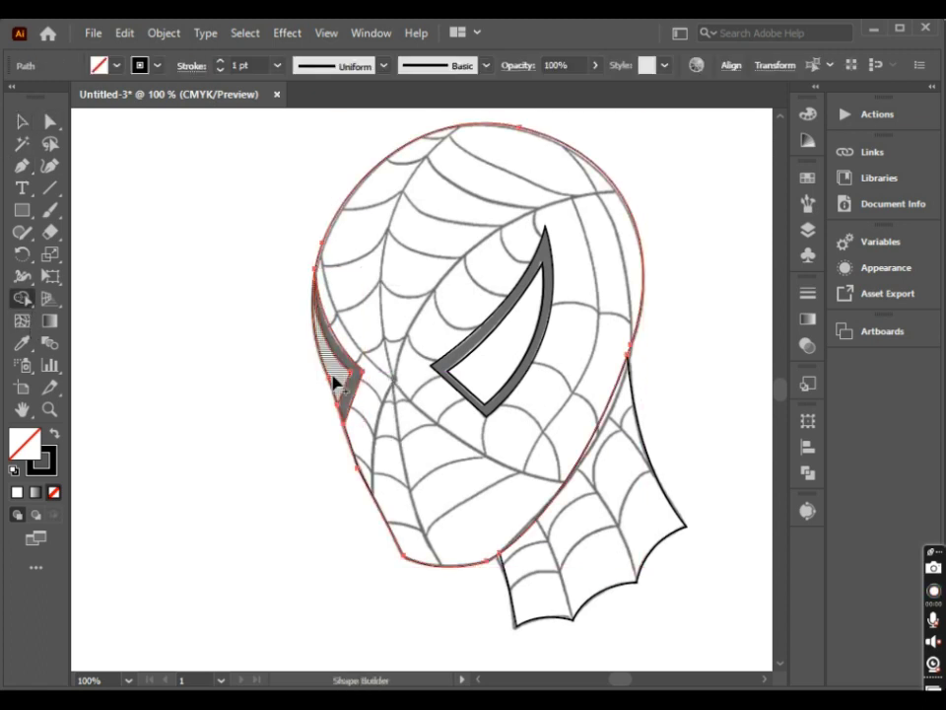
left_click(49, 122)
left_click(208, 367)
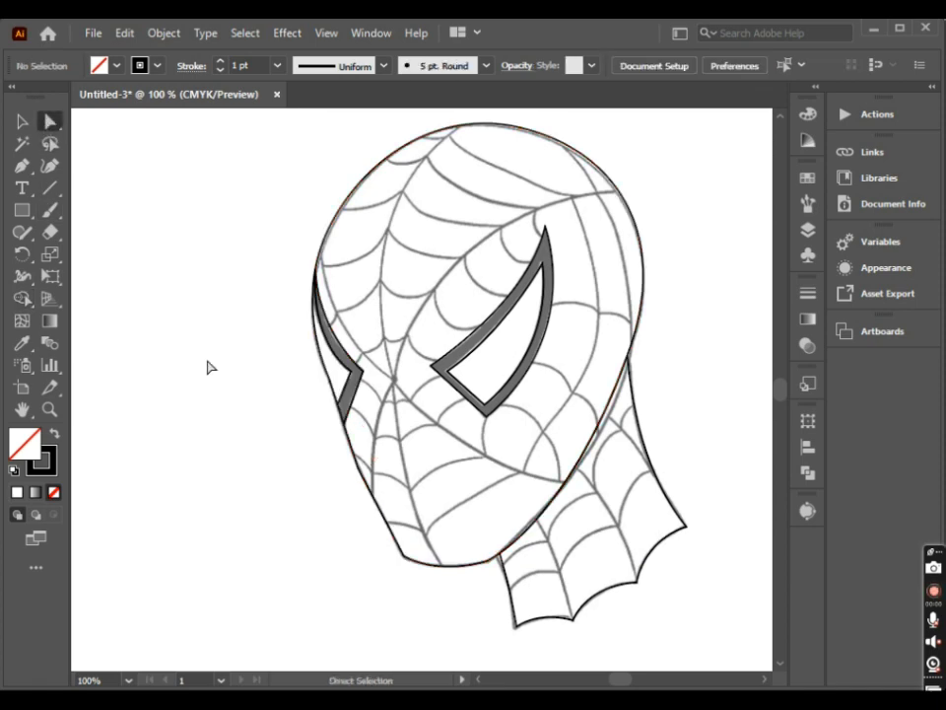
Draw three seam lines: forehead to chin, a top-right diagonal, and left edge to right cheek
left_click(464, 126)
mouse_move(380, 280)
left_mouse_down()
mouse_move(390, 386)
mouse_move(446, 566)
left_mouse_up()
scroll(448, 554, "down", 1)
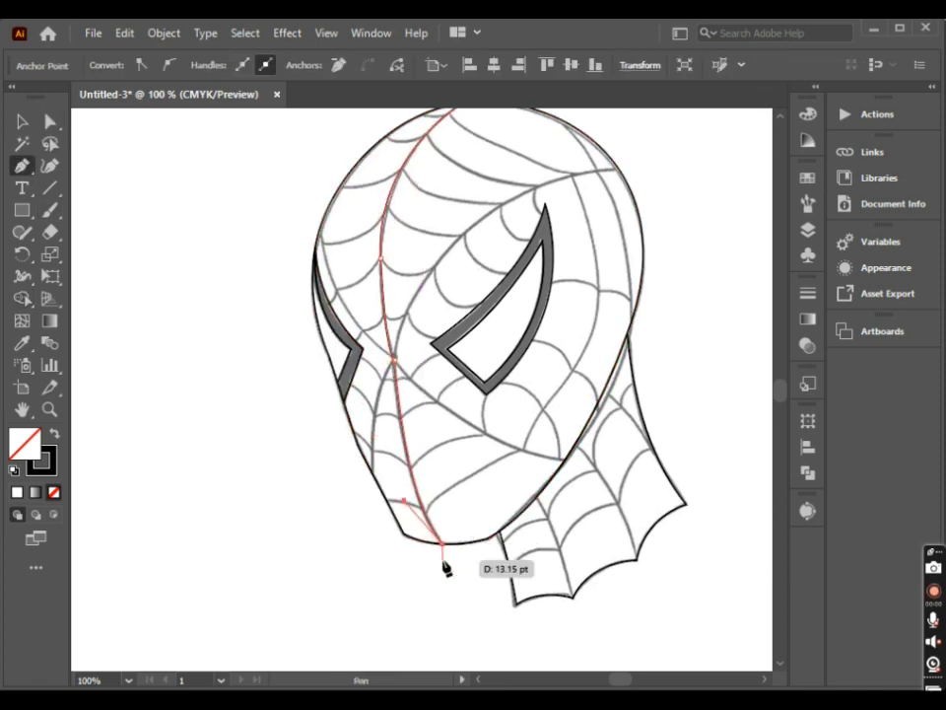
key("Escape")
left_click(604, 165)
left_click_drag(395, 364, 370, 545)
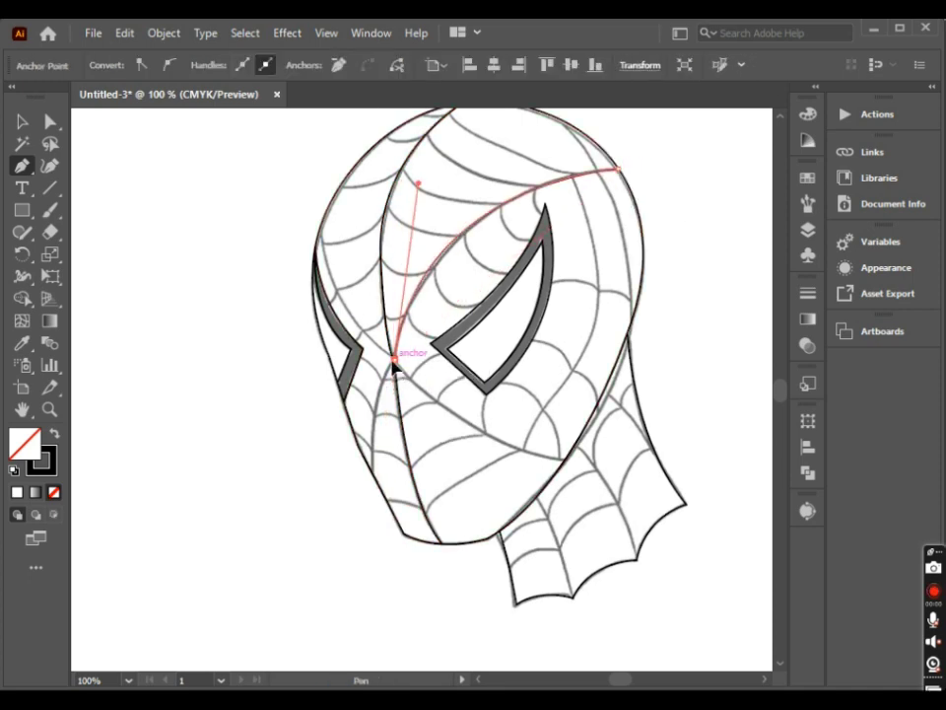
left_click(372, 483)
key("Escape")
left_click(319, 230)
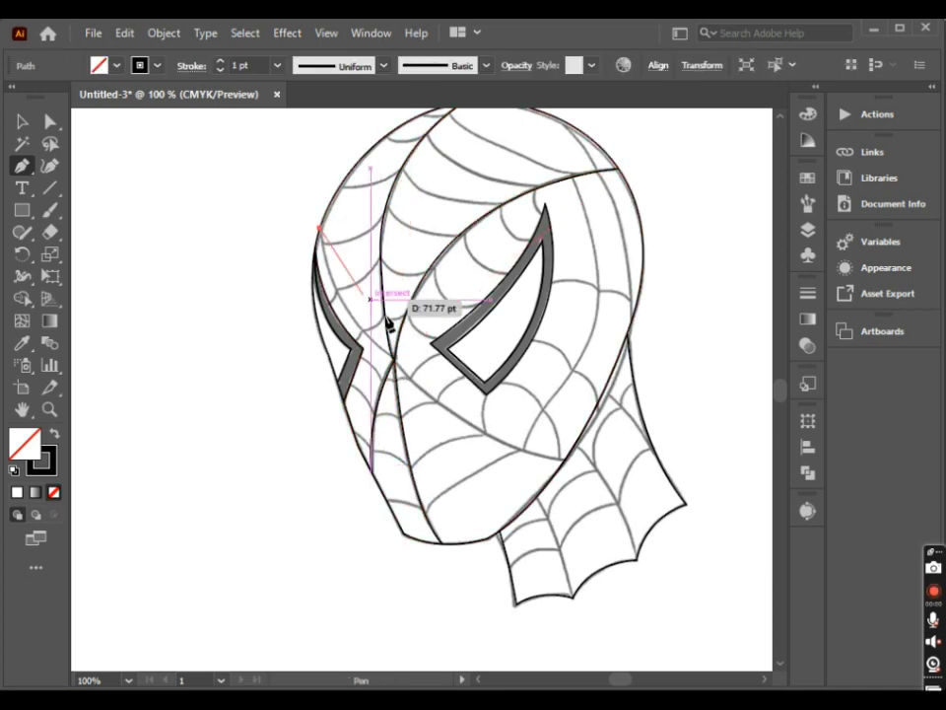
left_click_drag(395, 363, 419, 384)
left_click_drag(571, 457, 575, 464)
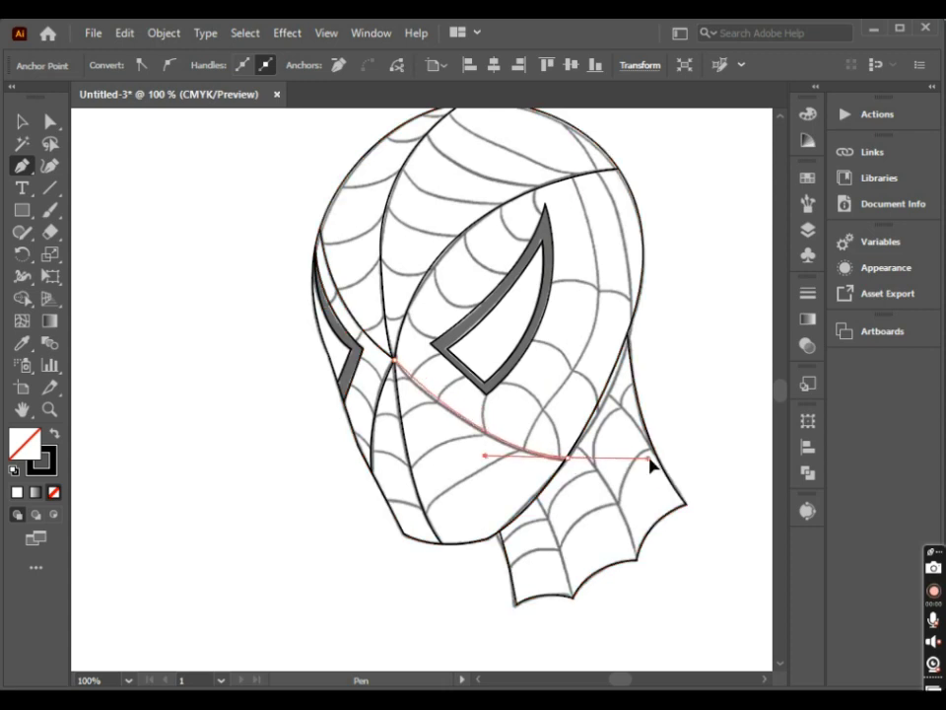
key("Escape")
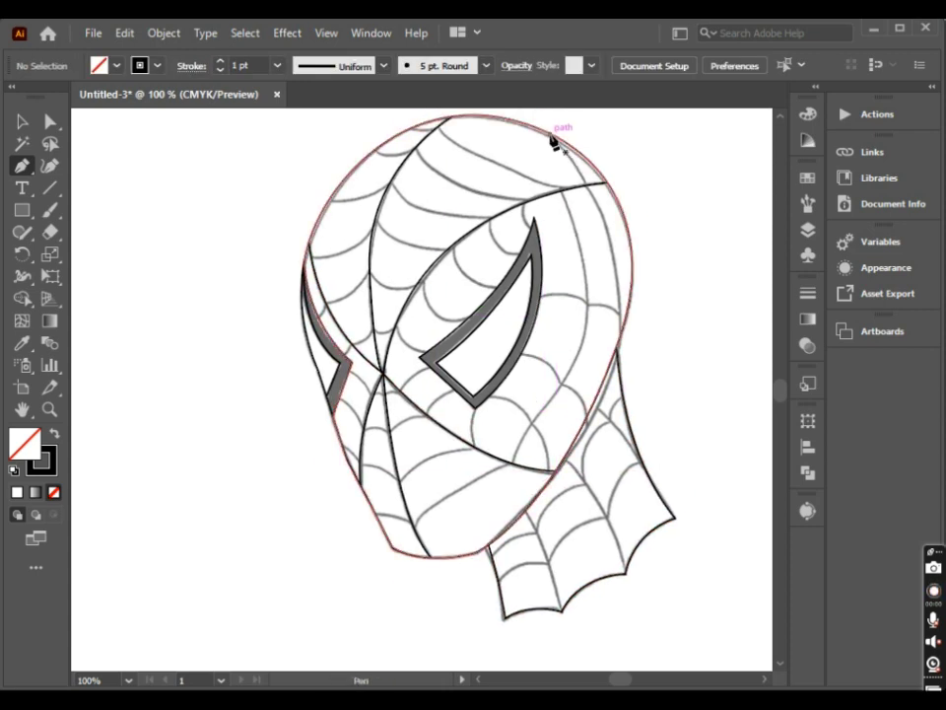
Draw a line down the right cheek and a web line curving from the top right to the chin
left_click(556, 130)
left_click(591, 186)
left_click_drag(619, 351, 619, 392)
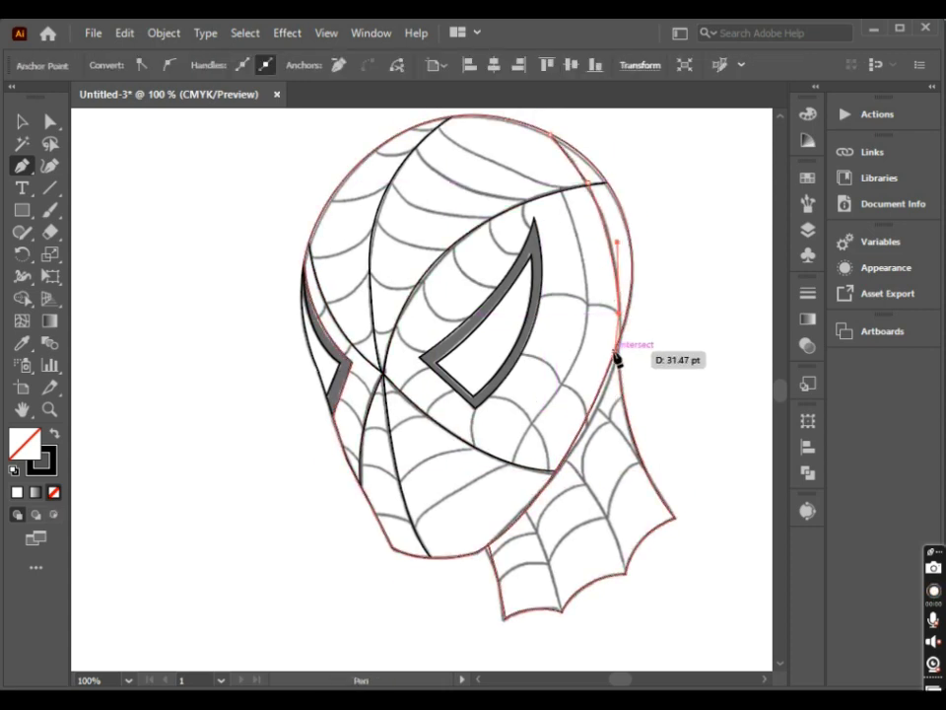
left_click(651, 405, "ctrl")
left_click(562, 187)
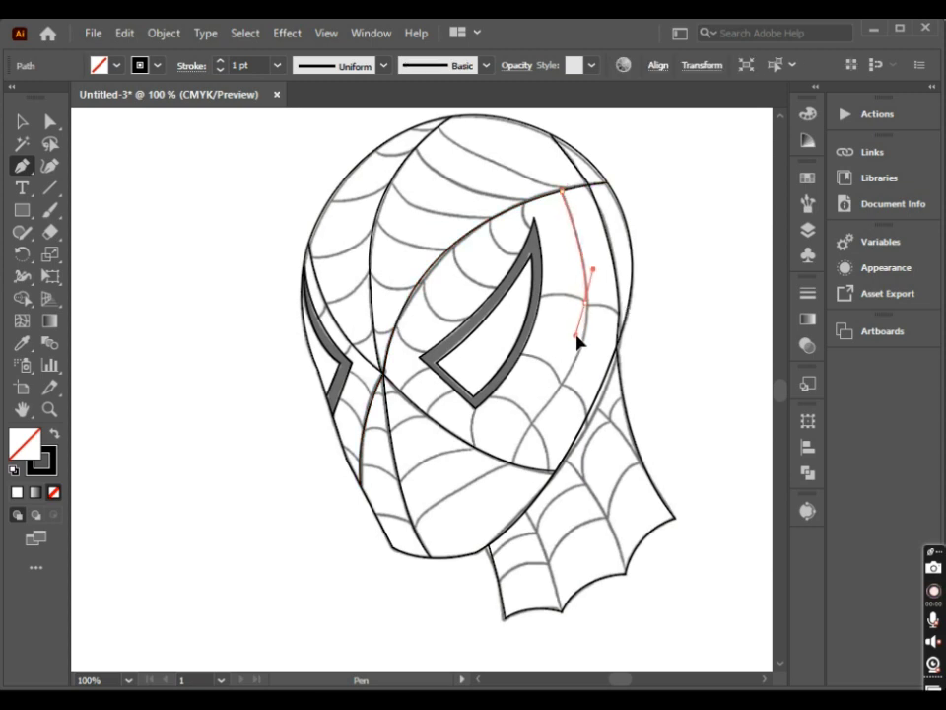
left_click(562, 386)
left_click_drag(513, 486, 513, 533)
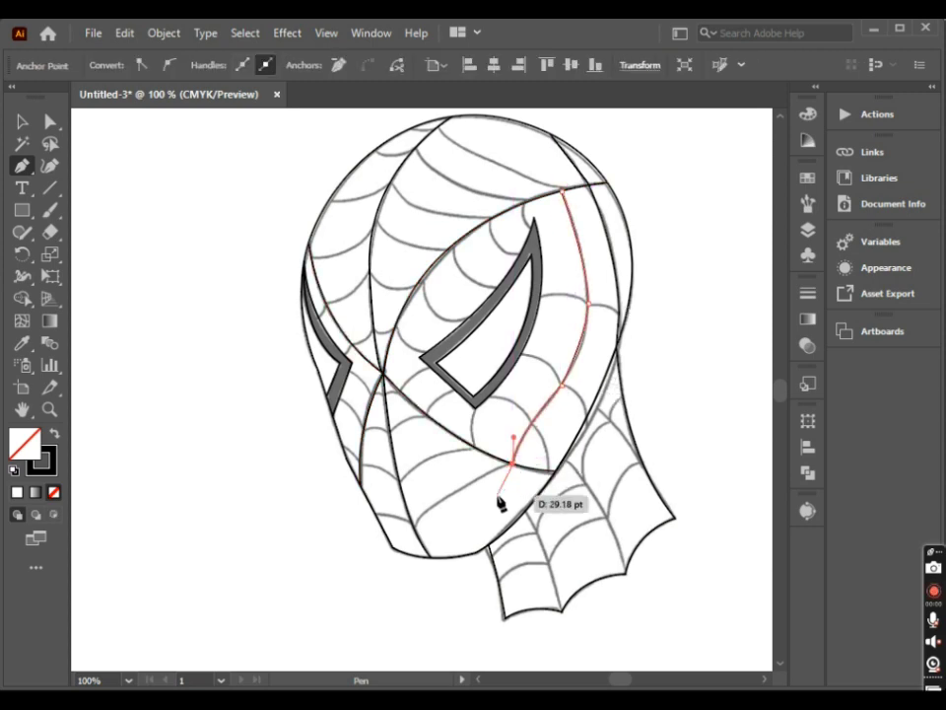
left_click_drag(390, 522, 359, 525)
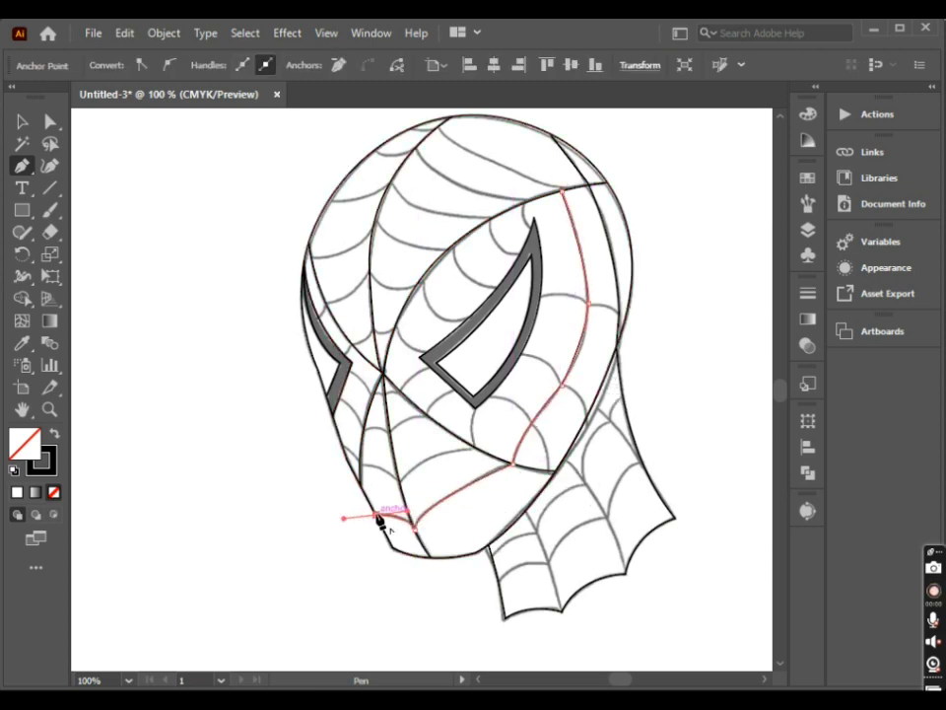
left_click(353, 533, "ctrl")
Add web lines beside the right eye, across the cheek, and from the eye corner to the jaw
left_click(542, 297)
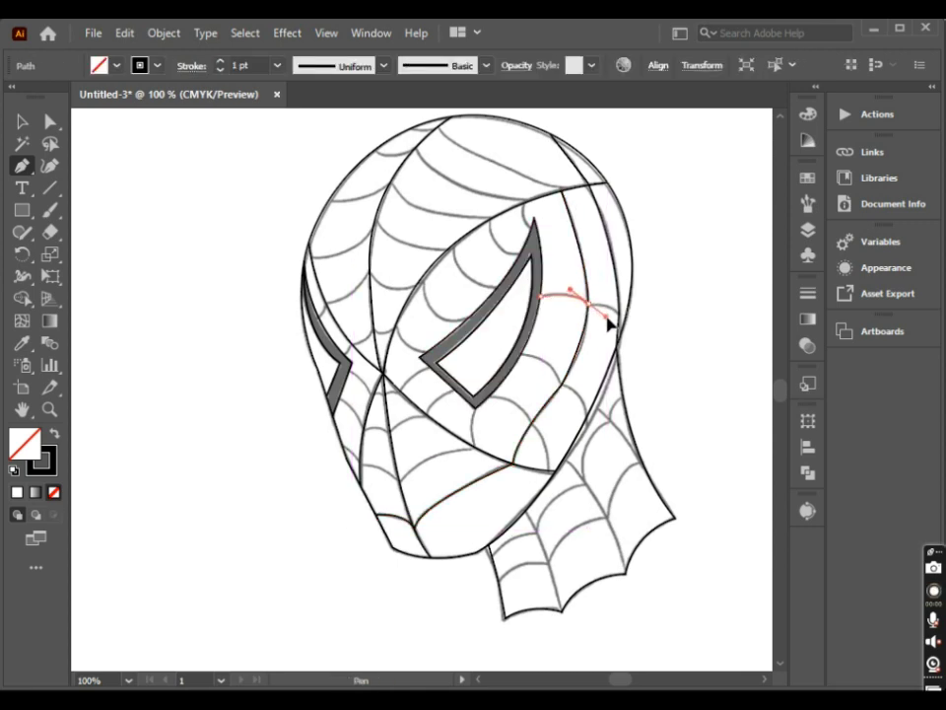
left_click_drag(611, 310, 659, 365)
left_click(524, 364, "ctrl")
left_click_drag(520, 358, 590, 426)
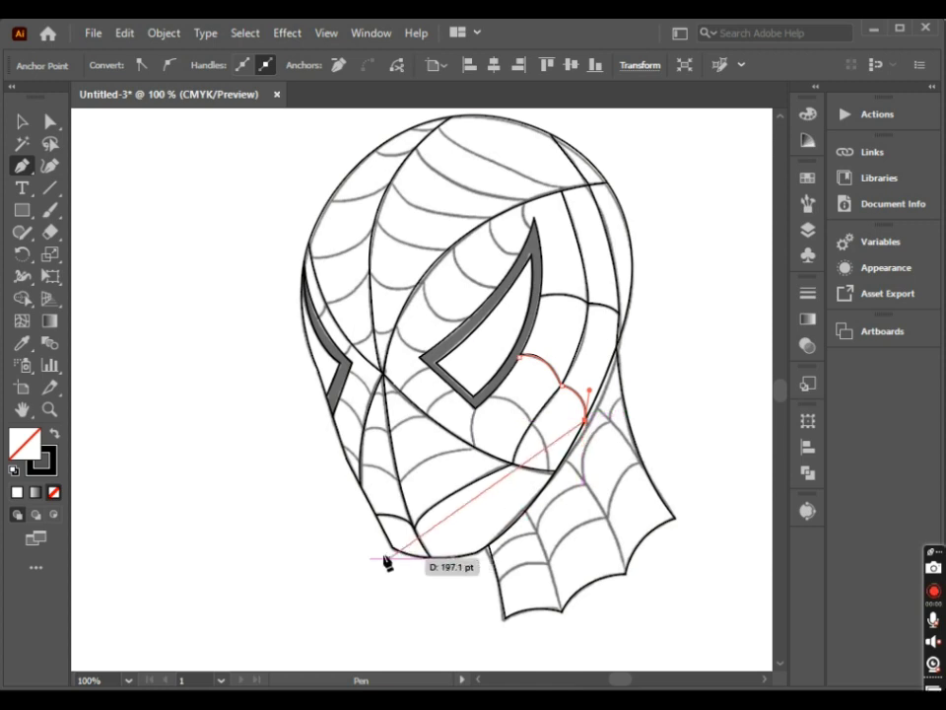
left_click(494, 408, "ctrl")
left_click(537, 426)
left_click(553, 477)
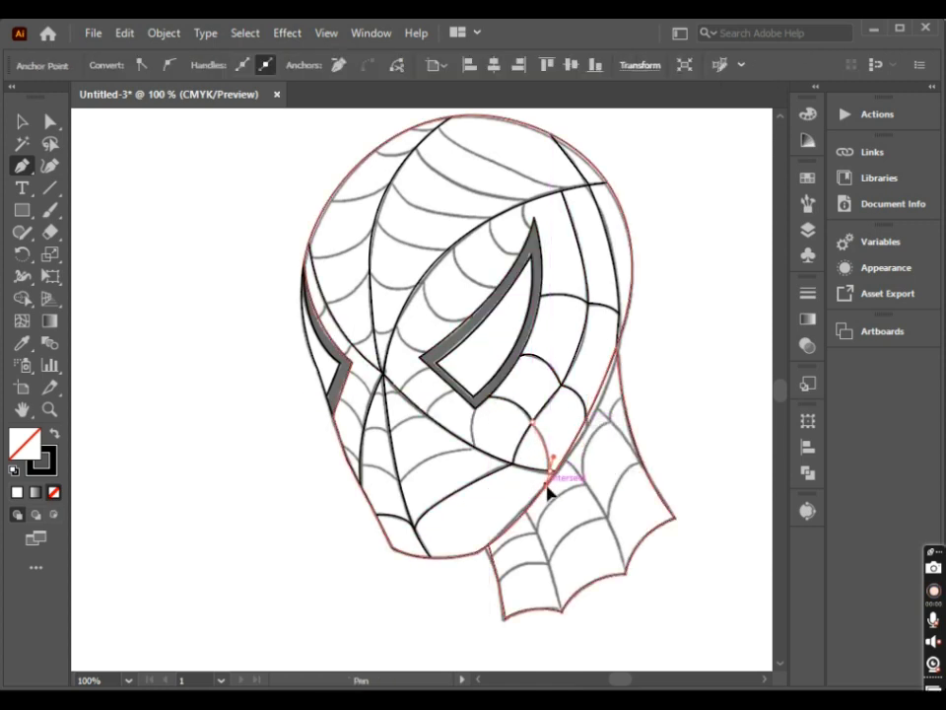
left_click(511, 503, "ctrl")
Draw a web strand from the head outline across the lower cheek to the eye corner
left_click(344, 448)
left_click_drag(399, 482, 480, 456)
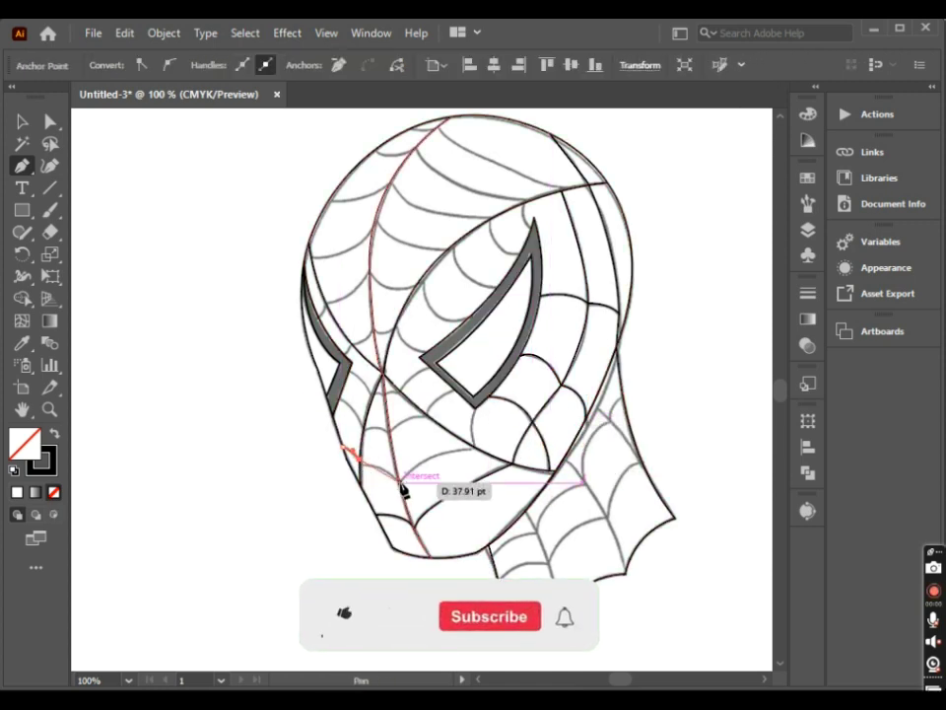
left_click(478, 450)
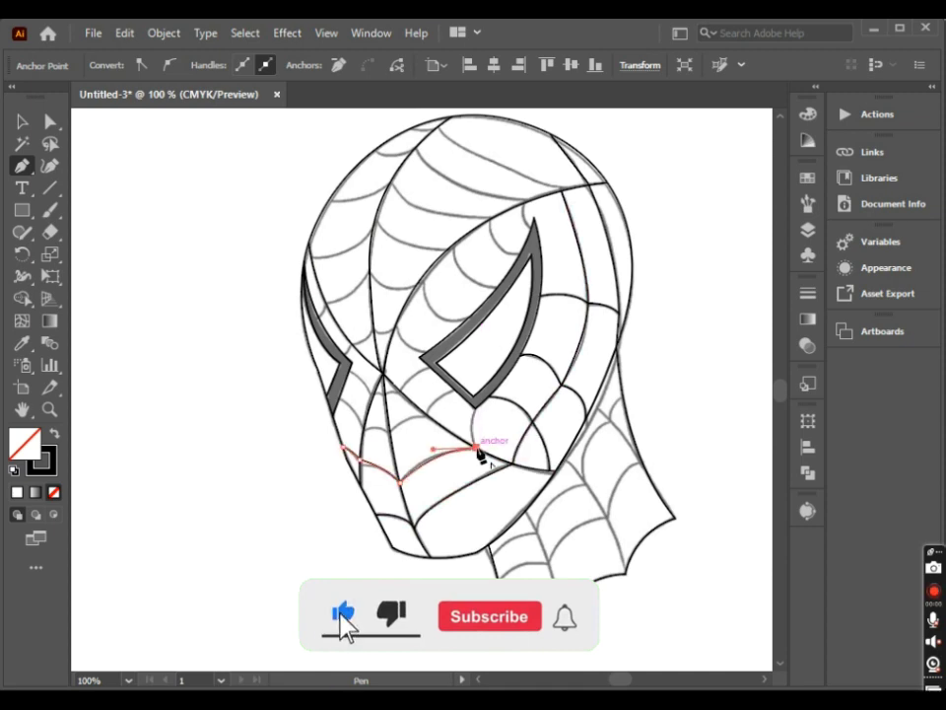
left_click(476, 409)
left_click(412, 486, "ctrl")
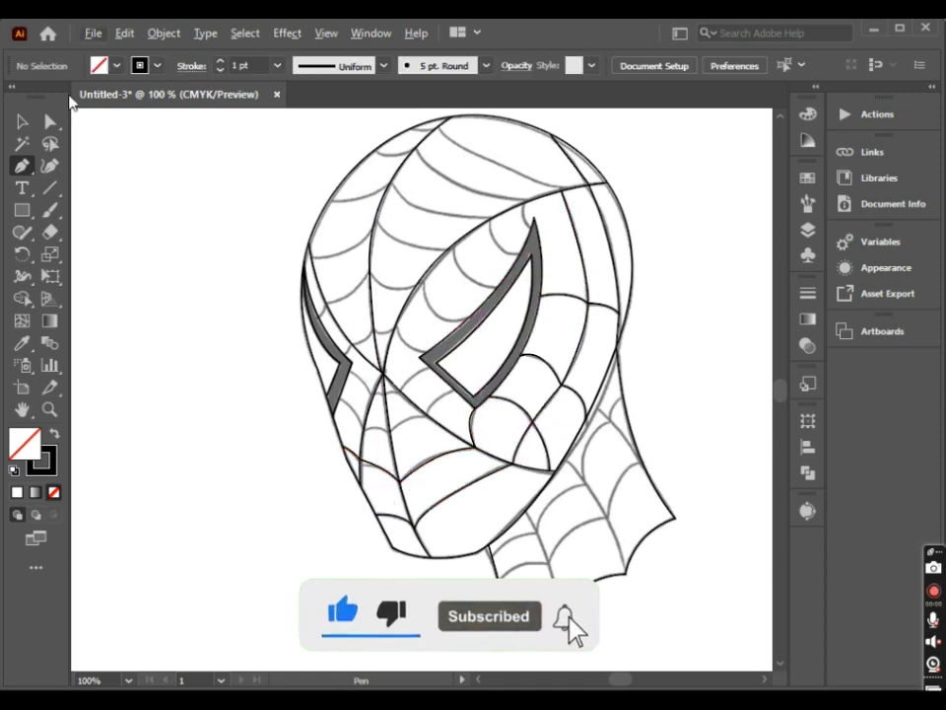
key("a")
scroll(395, 477, "up", 2)
Adjust the last strand, then draw a curved web strand across the cheek toward the nose
left_click_drag(338, 451, 328, 455)
key("ctrl+minus")
key("ctrl+shift+a")
key("p")
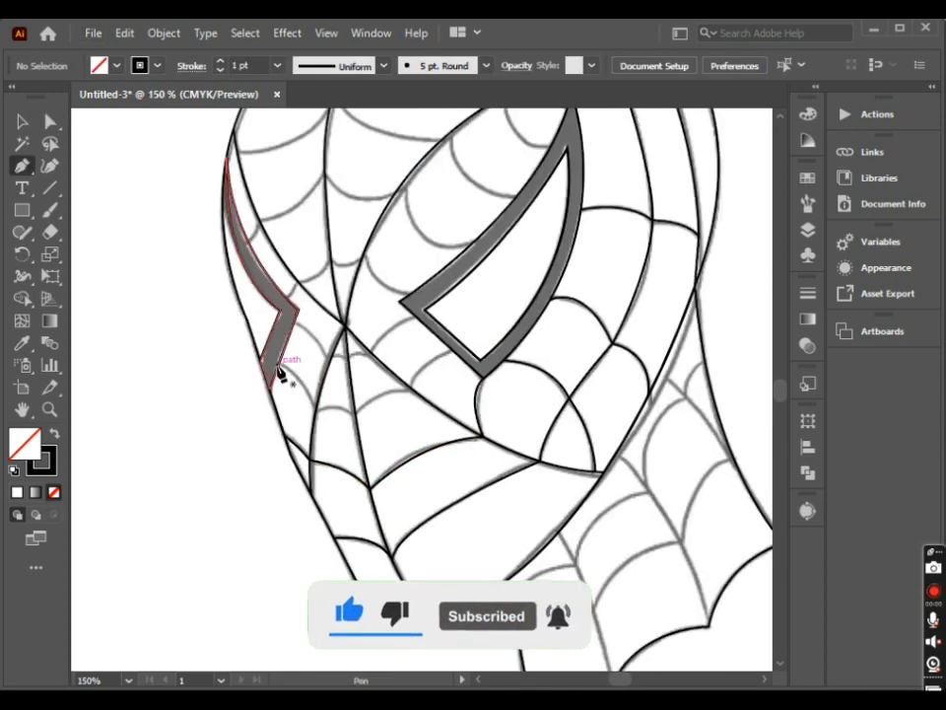
left_click(279, 367)
mouse_move(314, 409)
left_mouse_down()
mouse_move(317, 422)
mouse_move(370, 439)
left_mouse_up()
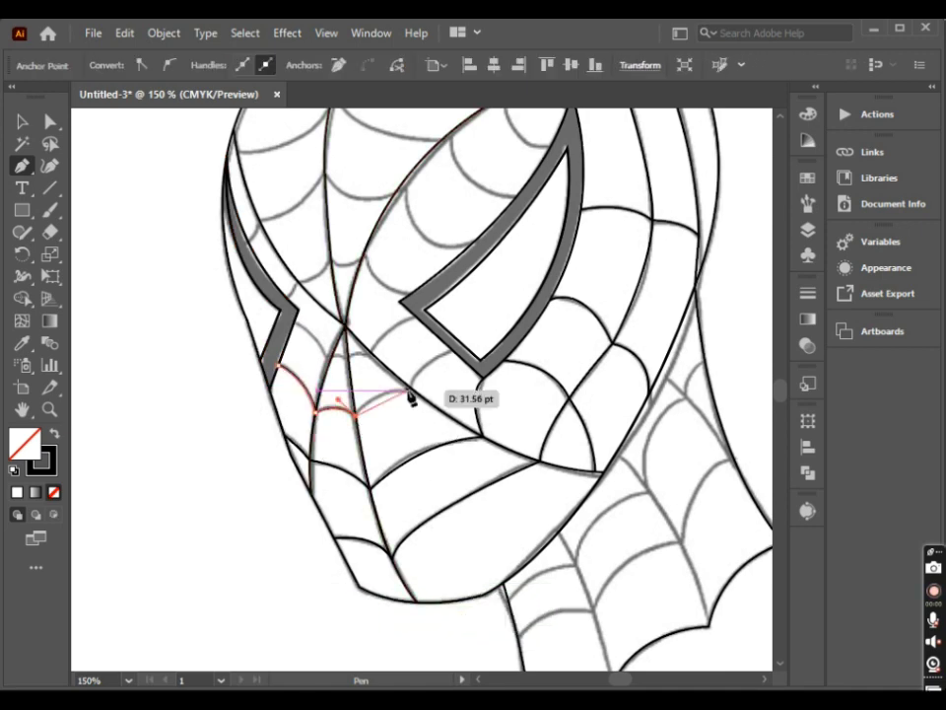
left_click_drag(412, 397, 482, 354)
key("Escape")
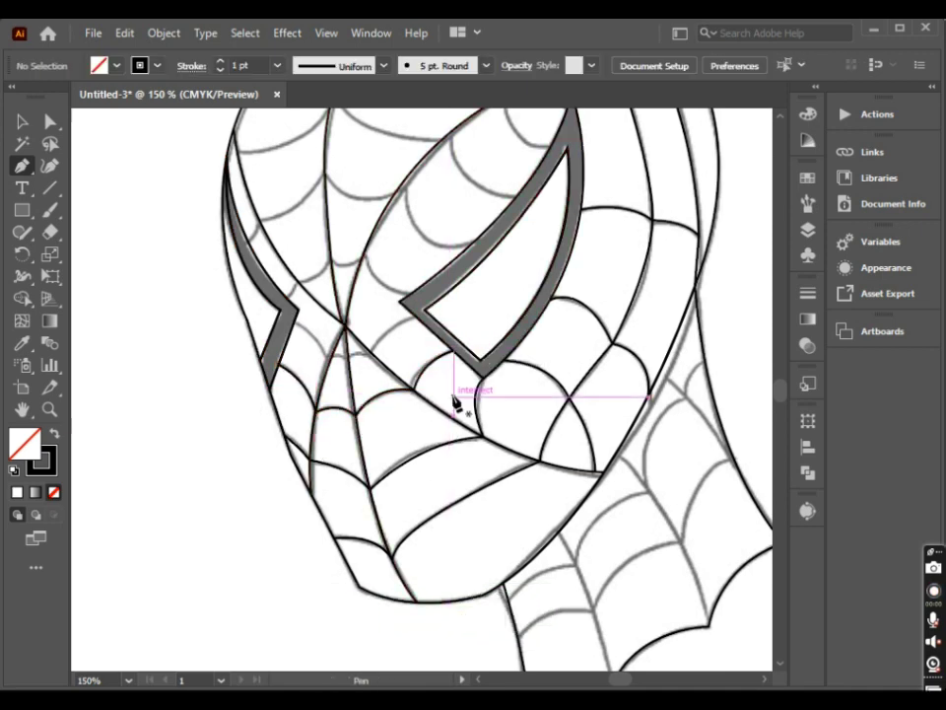
Trace a closed scalloped web shape across the nose bridge between the eyes
key("ctrl+plus")
left_click(290, 315)
left_click_drag(343, 364, 401, 364)
left_click_drag(456, 308, 465, 342)
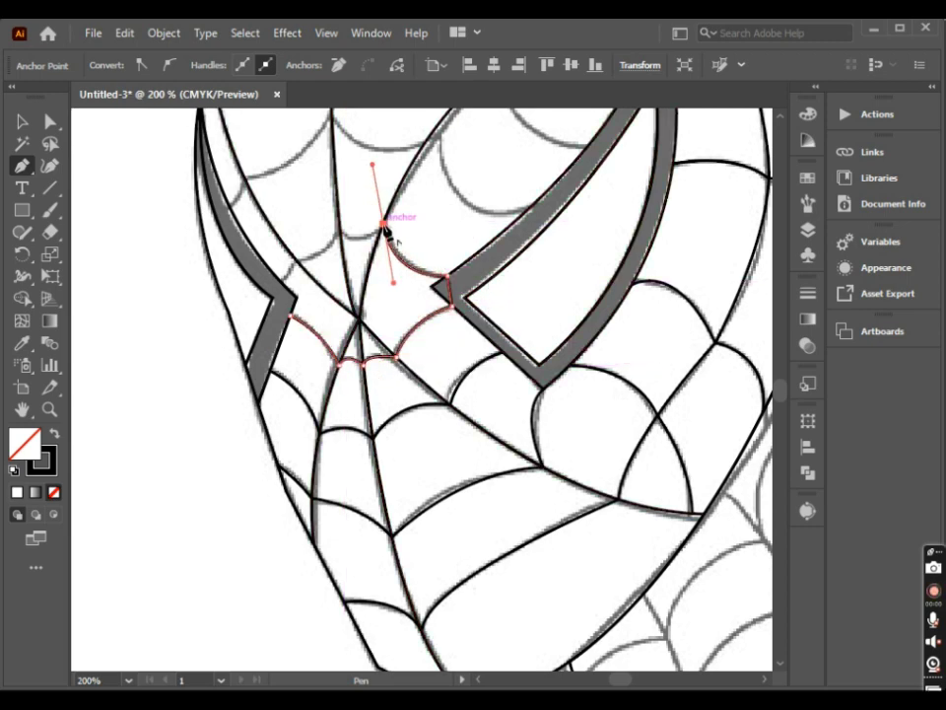
mouse_move(385, 225)
left_mouse_down()
mouse_move(387, 232)
mouse_move(318, 224)
mouse_move(289, 289)
left_mouse_up()
left_click(291, 316)
Combine the web shape with the eye using Shape Builder, then view the whole head
key("v")
left_click(264, 390, "shift")
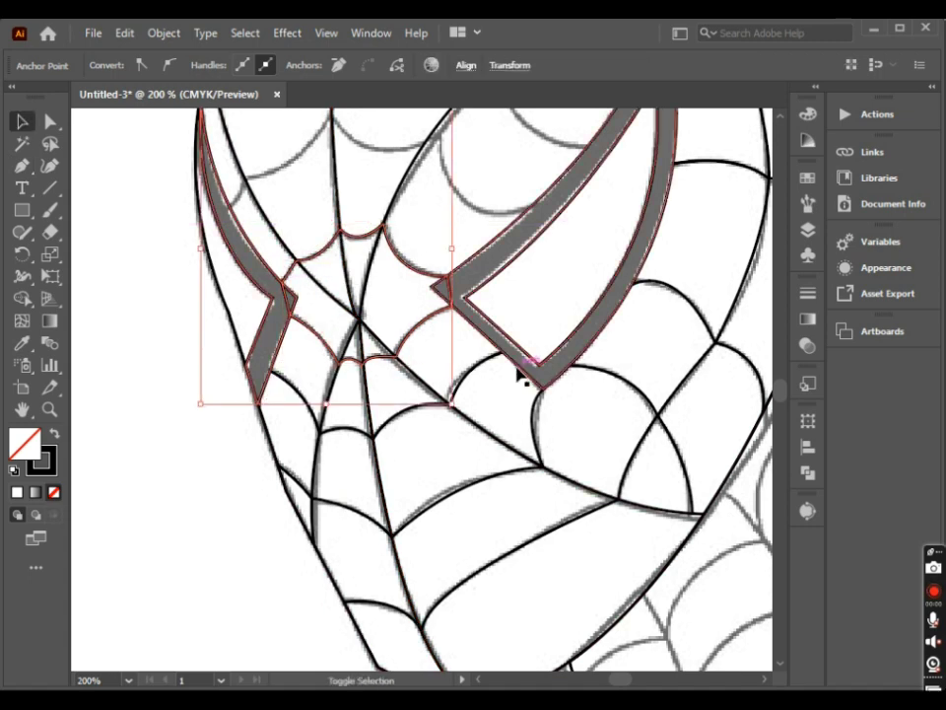
key("shift+m")
key("v")
key("ctrl+shift+a")
key("ctrl+minus")
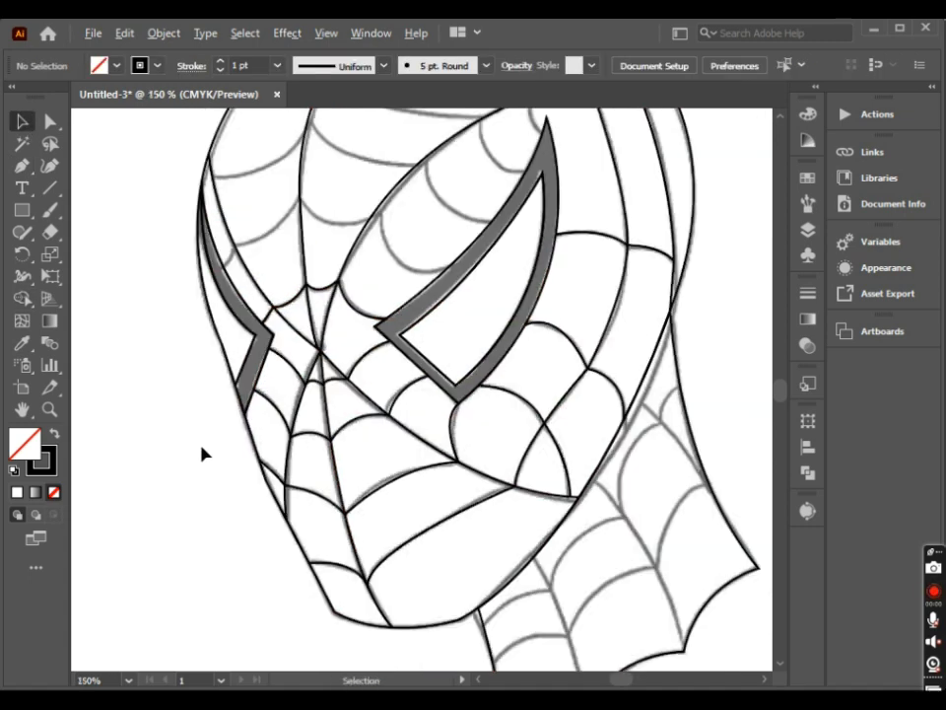
key("ctrl+minus")
At higher zoom, trace curved web strands along the crown and down onto the eye outline
key("ctrl+plus")
left_click_drag(338, 153, 383, 153)
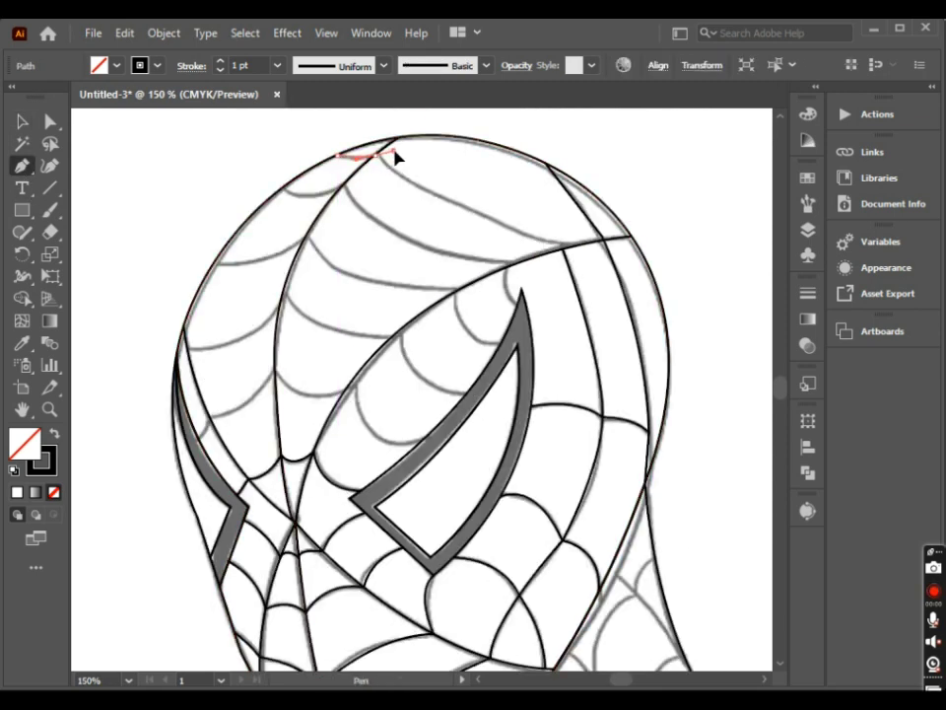
left_click_drag(572, 245, 656, 278)
key("Escape")
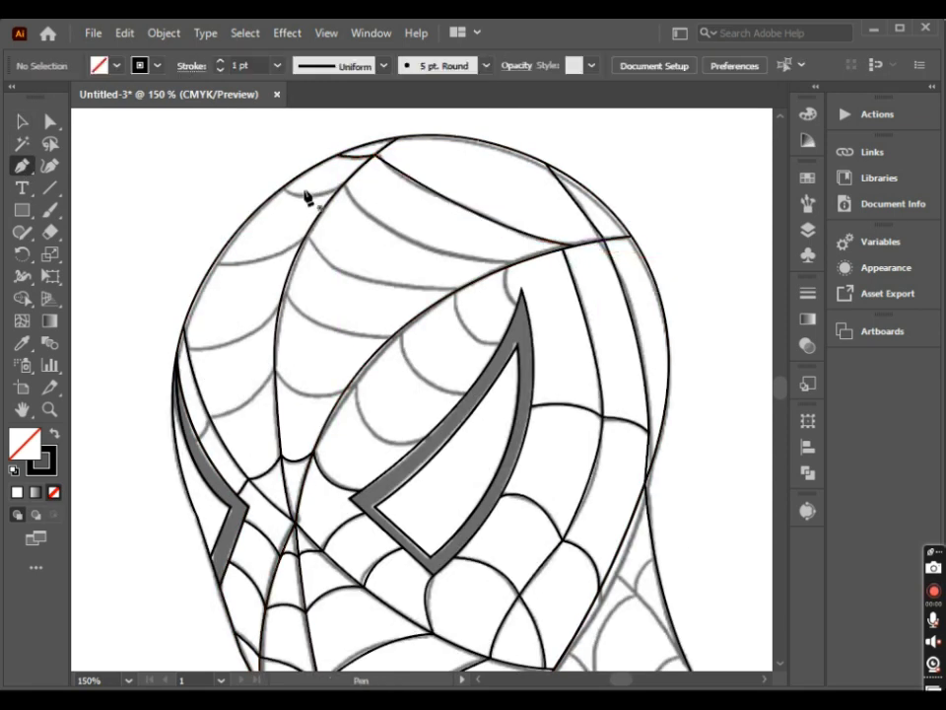
left_click(286, 183)
left_click_drag(343, 183, 357, 187)
mouse_move(518, 271)
left_mouse_down()
mouse_move(651, 257)
mouse_move(523, 268)
left_mouse_up()
key("Escape")
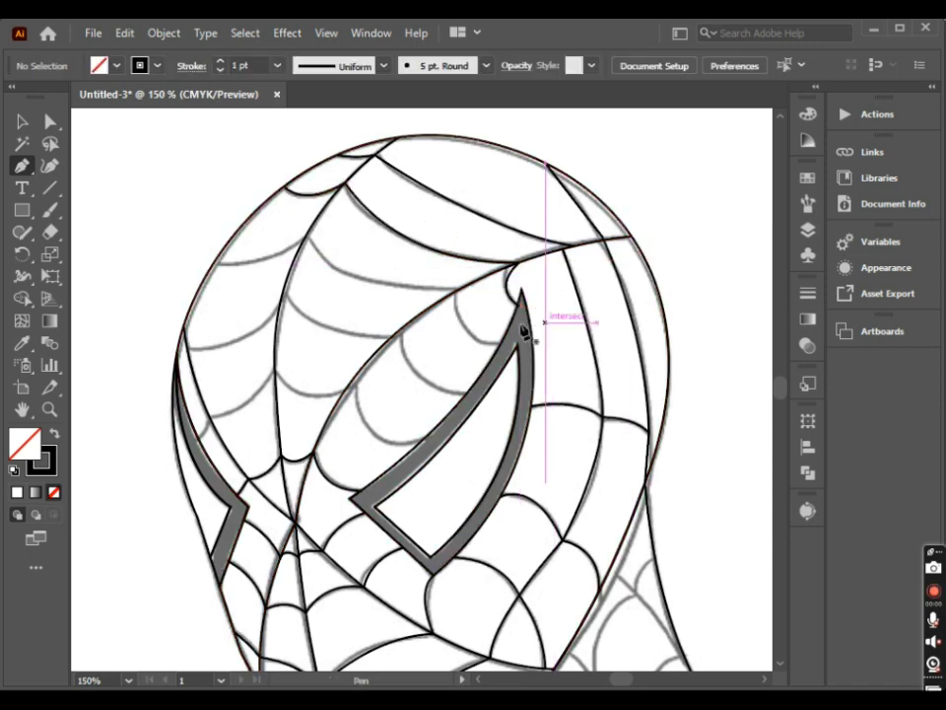
Trace a curved web strand across the forehead ending at the eye edge
mouse_move(212, 264)
left_mouse_down()
mouse_move(285, 249)
mouse_move(330, 203)
left_mouse_up()
left_click(342, 187)
left_click_drag(458, 293, 560, 290)
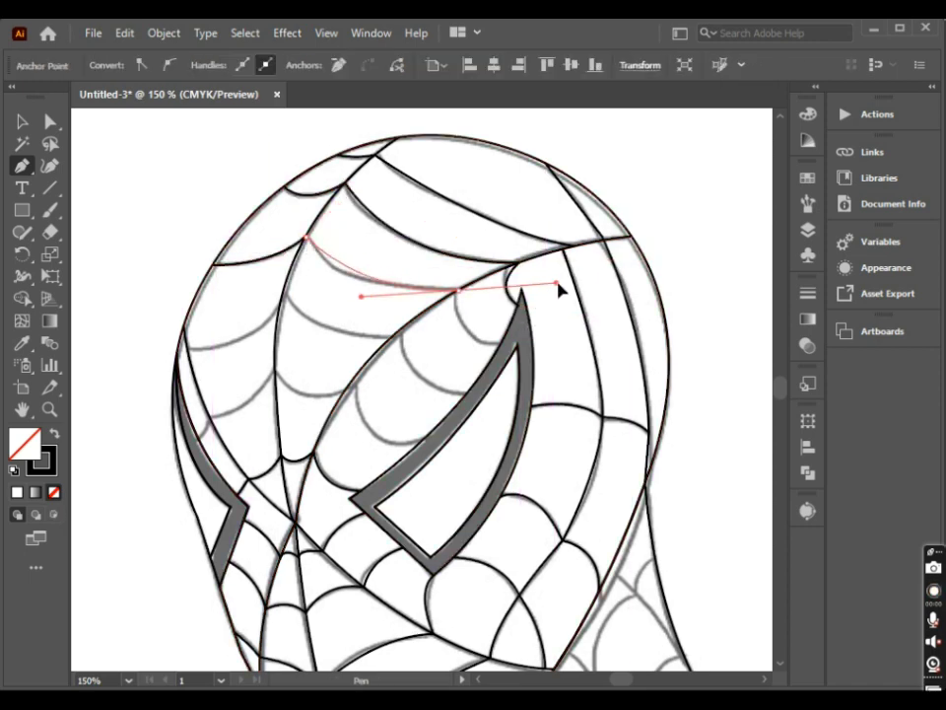
left_click_drag(503, 345, 554, 350)
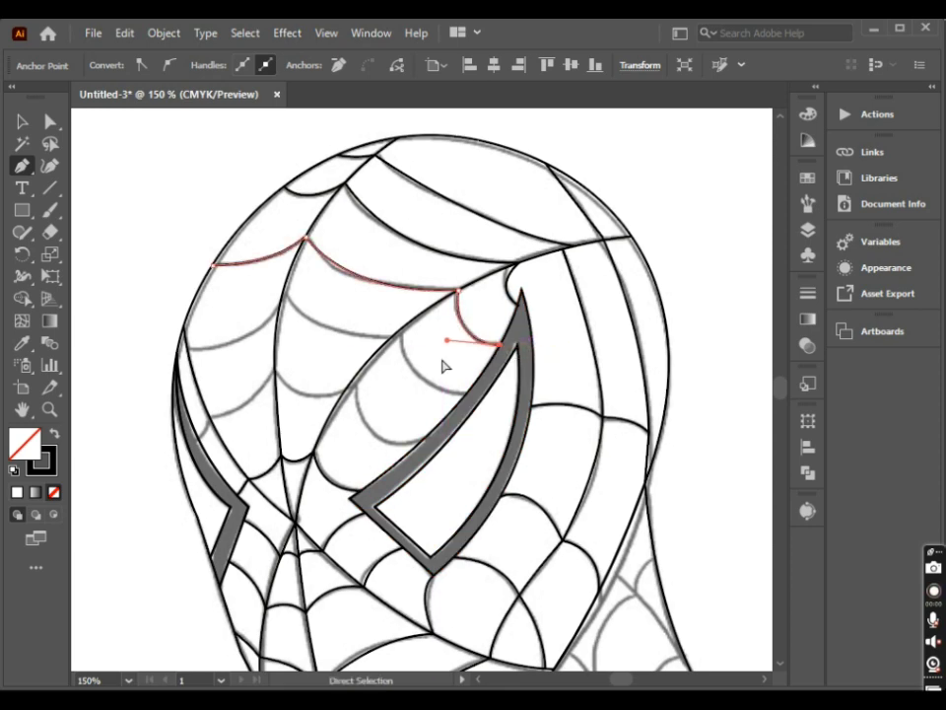
key("Escape")
Trace web strands from the left head outline across the forehead toward the large eye
left_click(188, 345)
left_click_drag(282, 296, 315, 240)
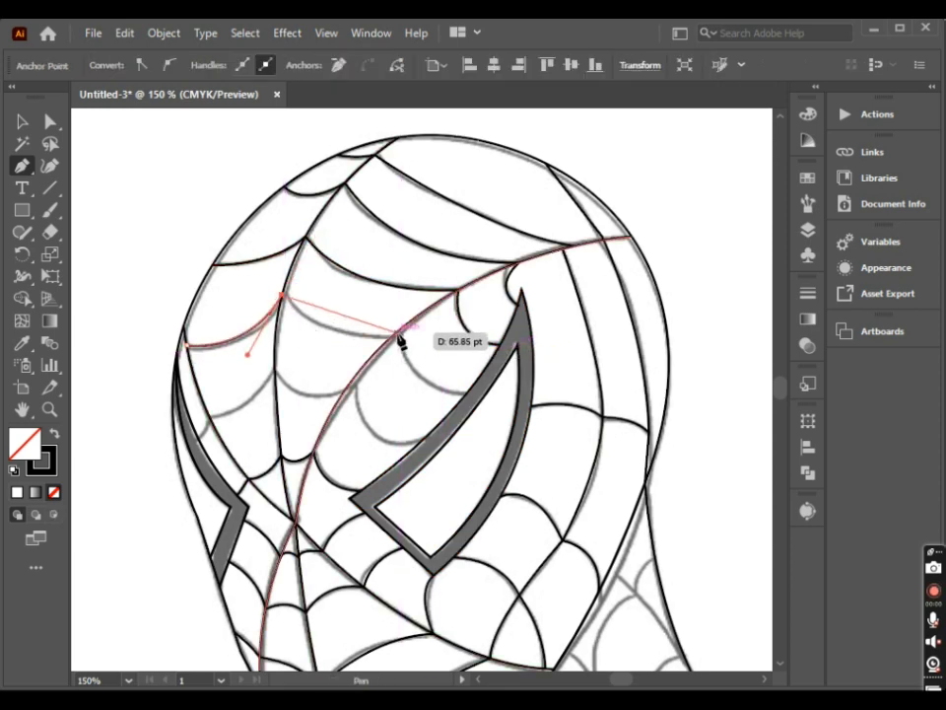
left_click_drag(400, 338, 416, 335)
key("Escape")
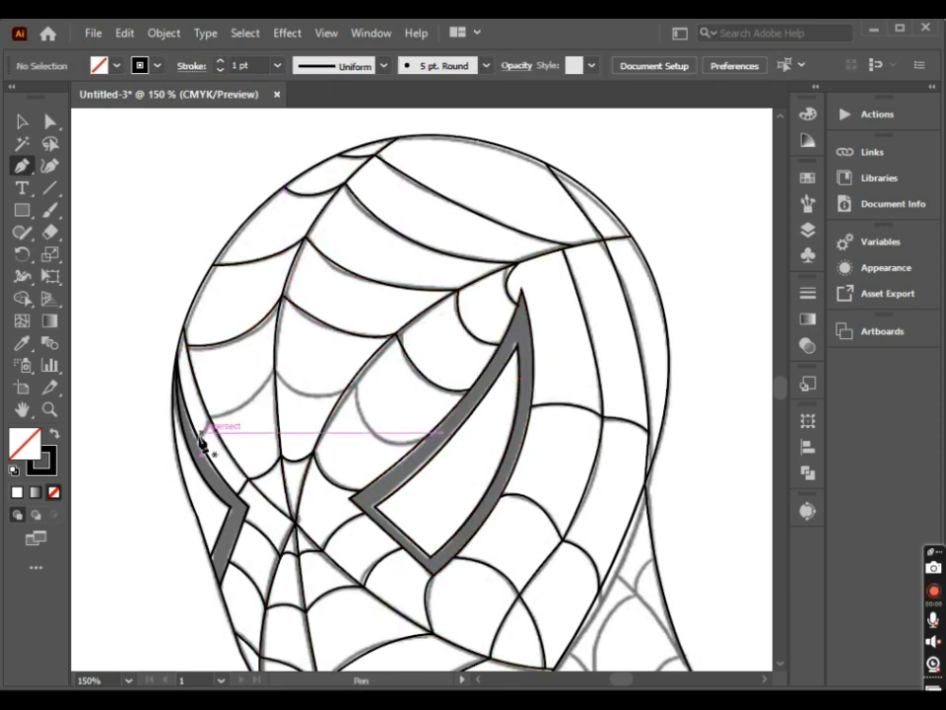
left_click_drag(202, 444, 224, 401)
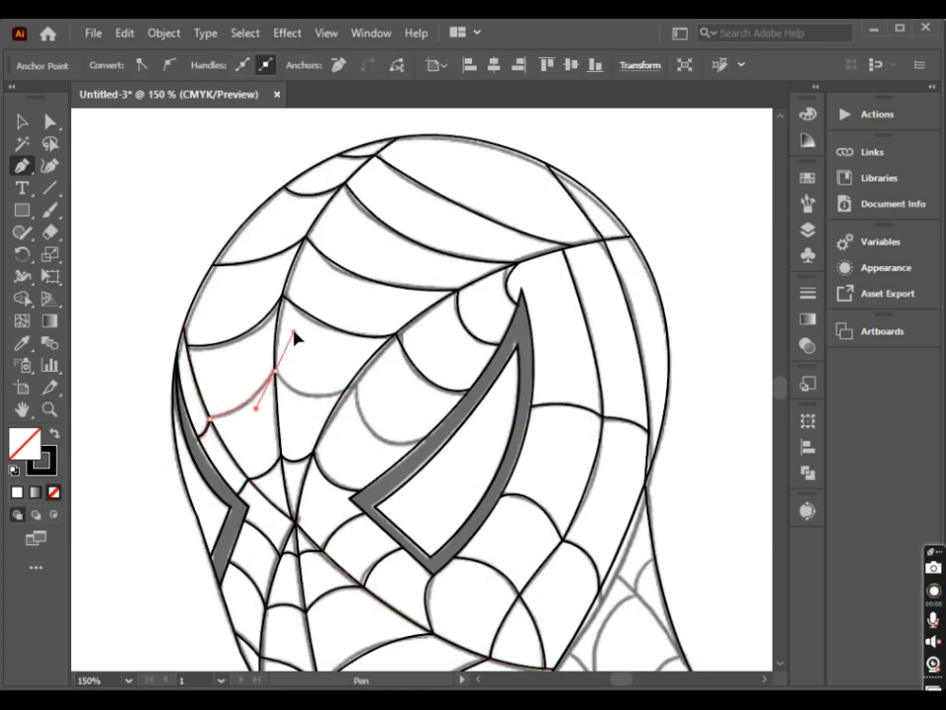
mouse_move(276, 372)
left_mouse_down()
mouse_move(350, 390)
mouse_move(381, 372)
mouse_move(395, 412)
left_mouse_up()
Finish the eye strand, then trace a web line down the neck edge
key("Escape")
key("ctrl+minus")
scroll(460, 469, "down", 3)
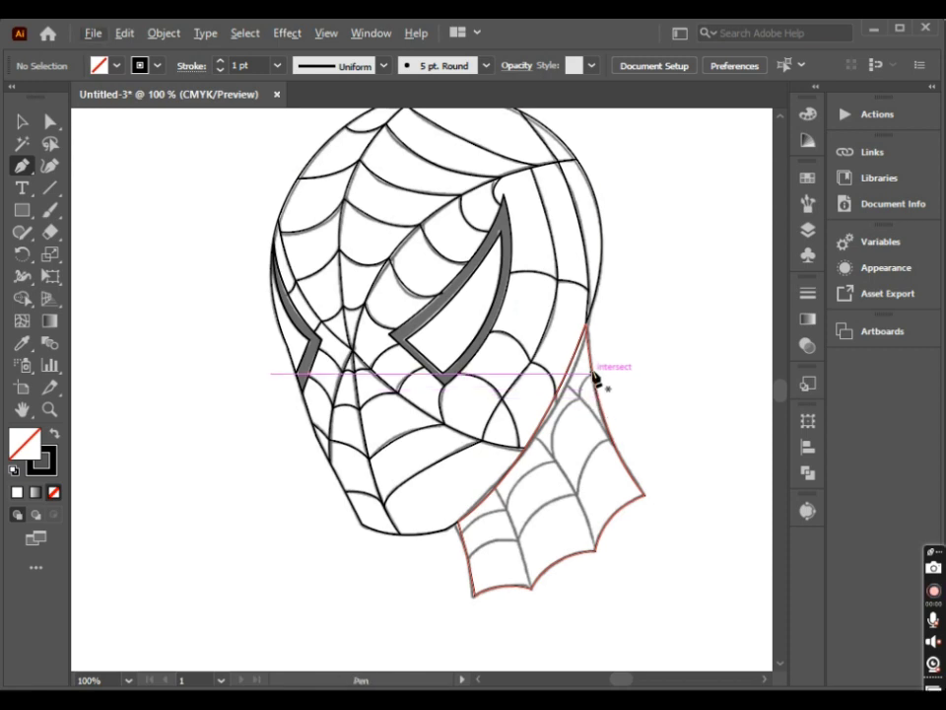
left_click_drag(586, 384, 579, 399)
left_click_drag(554, 457, 562, 483)
left_click_drag(510, 510, 455, 567)
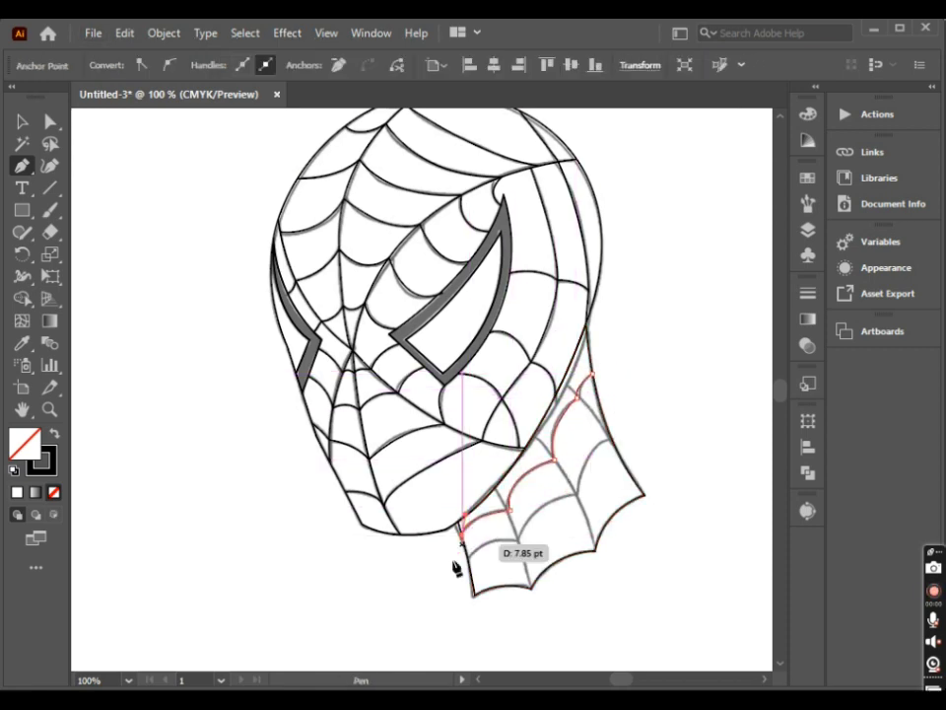
key("Escape")
Trace curved web strands across the neck up to its right edge
left_click_drag(515, 543, 545, 553)
left_click_drag(577, 492, 631, 493)
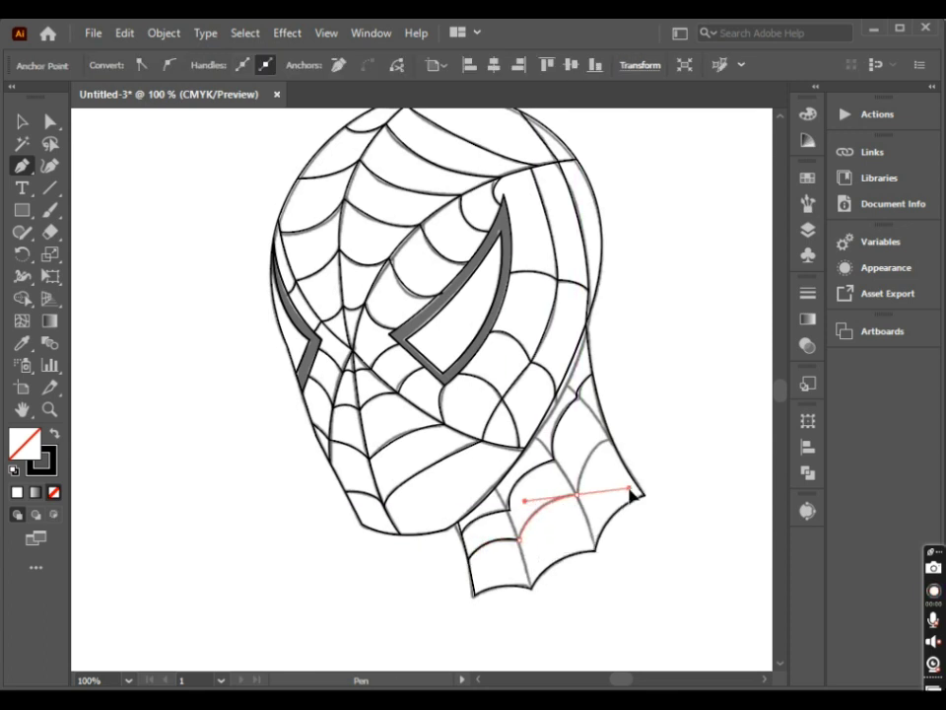
left_click_drag(619, 444, 621, 445)
key("Escape")
mouse_move(587, 394)
left_mouse_down()
mouse_move(617, 448)
mouse_move(639, 460)
left_mouse_up()
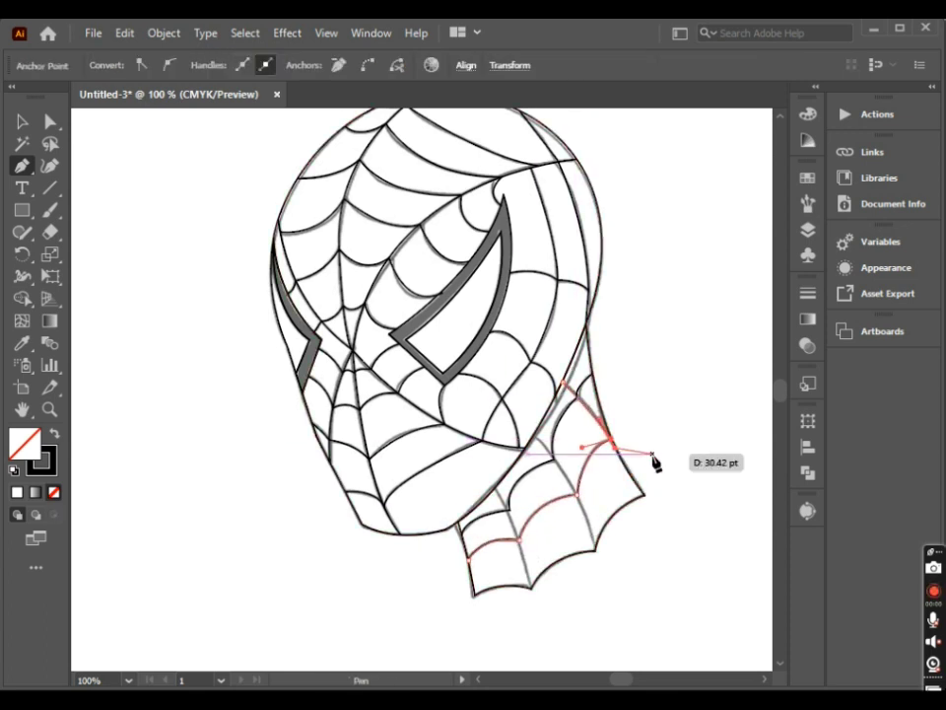
key("Escape")
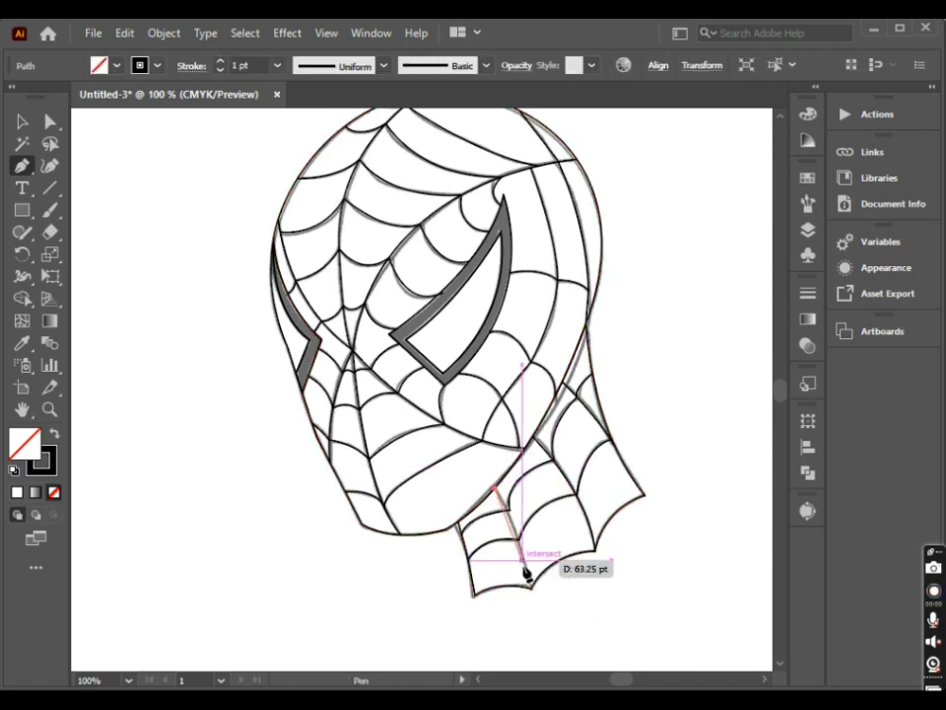
Draw a line down the left neck edge and nudge its anchor onto the edge
left_click(533, 555)
left_click(532, 623)
left_click(50, 120)
scroll(535, 559, "up", 3)
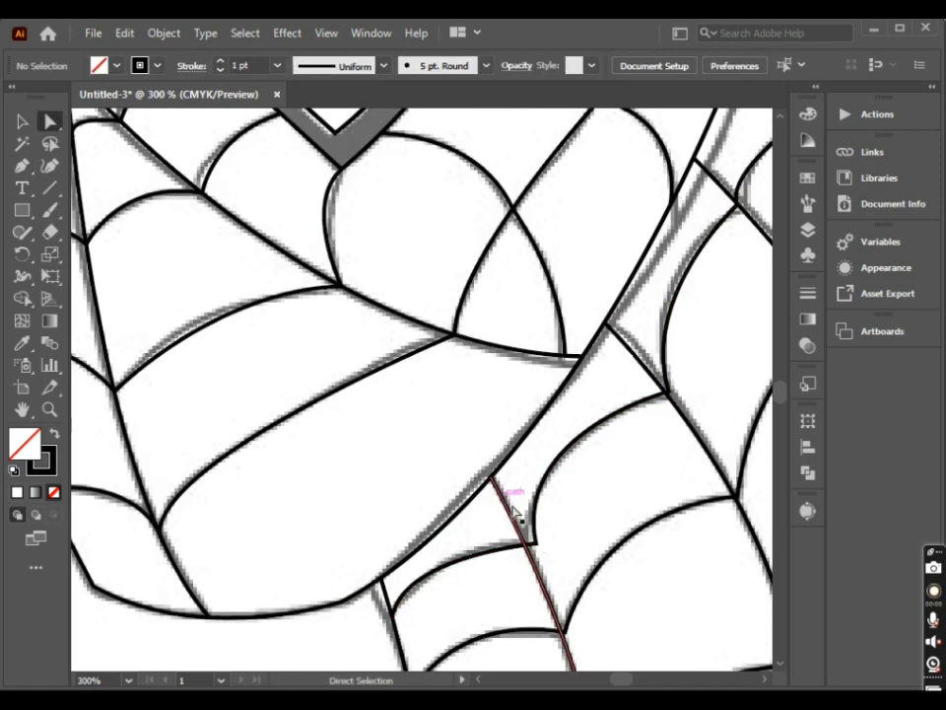
left_click_drag(530, 551, 526, 552)
left_click(672, 391)
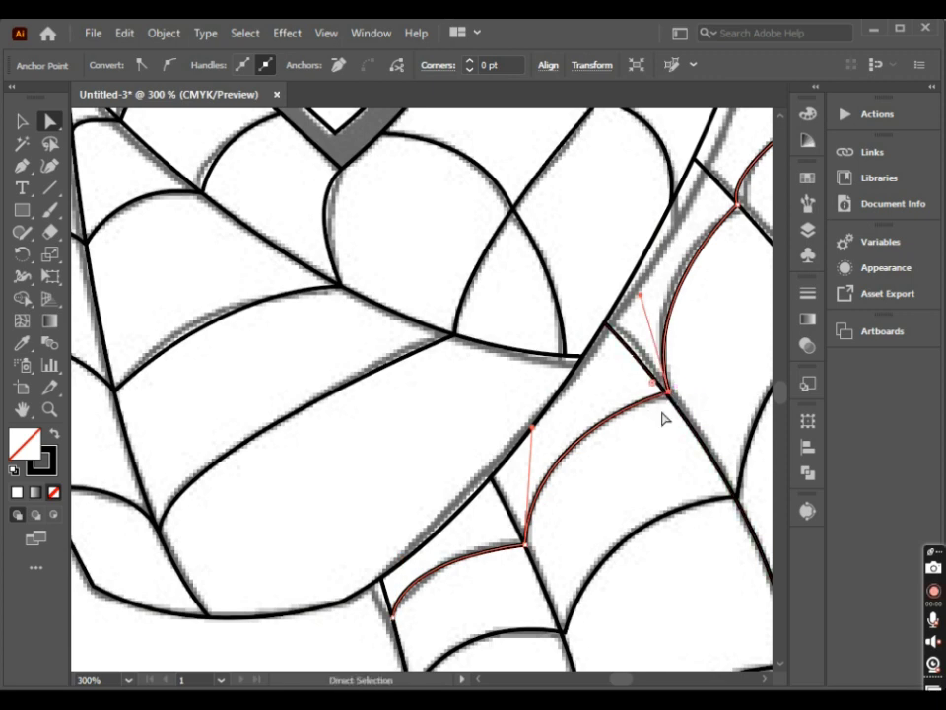
left_click(623, 460)
scroll(623, 460, "down", 4)
left_click(464, 271)
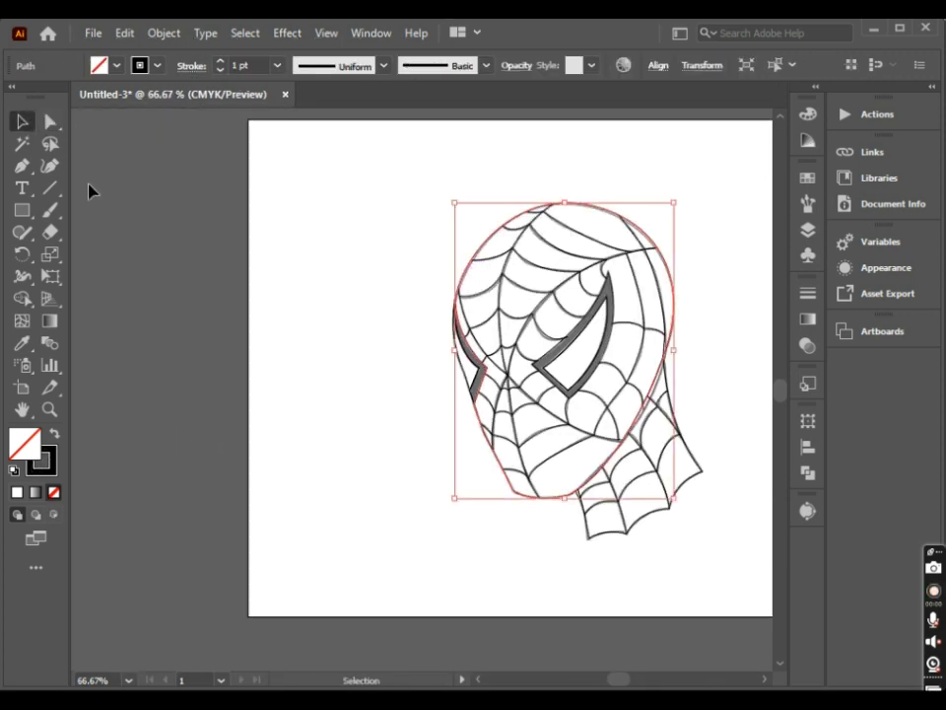
Fill the head red and make the eye shapes a black-filled compound path
left_click(100, 69)
left_click(56, 109)
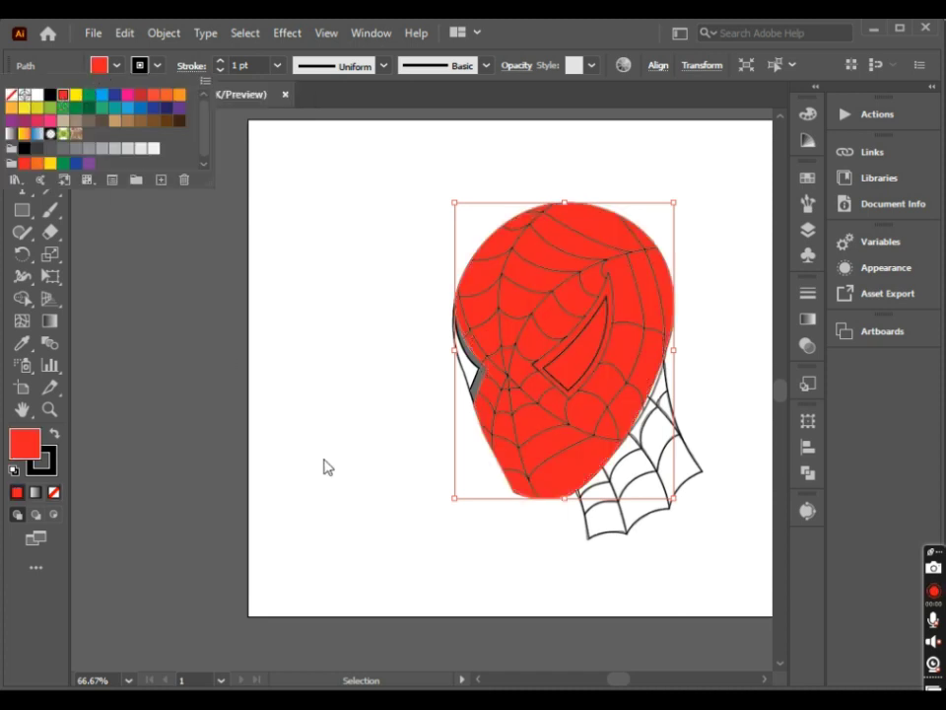
key("ctrl+8")
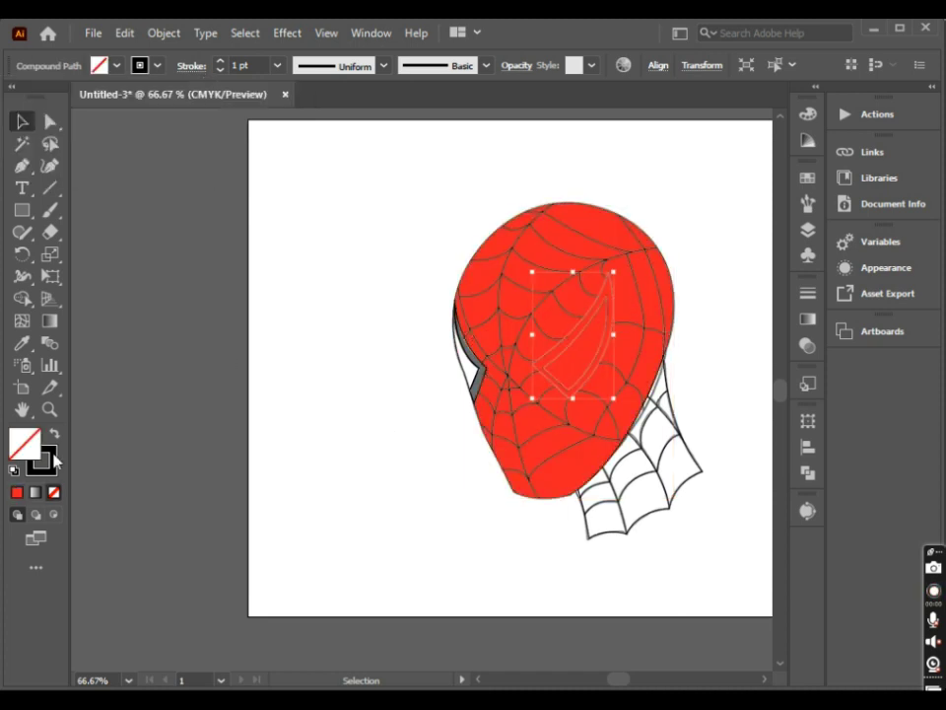
left_click(54, 435)
Give the sliver at the face's left edge the eye's black fill via the eyedropper
left_click_drag(574, 355, 476, 362)
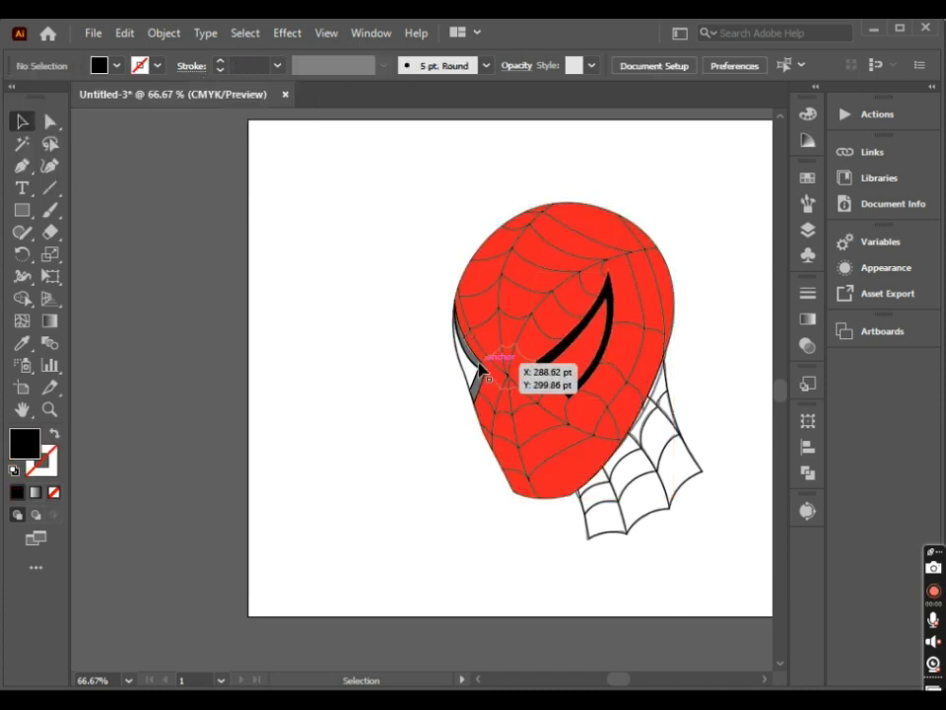
left_click(411, 386)
left_click(469, 364)
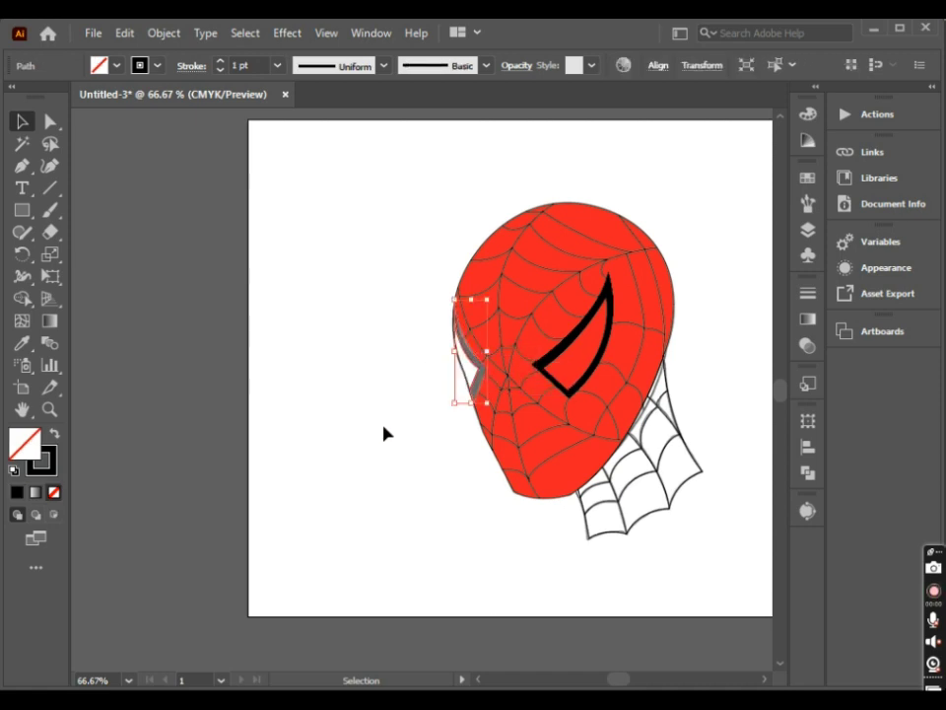
left_click(116, 65)
left_click(31, 82)
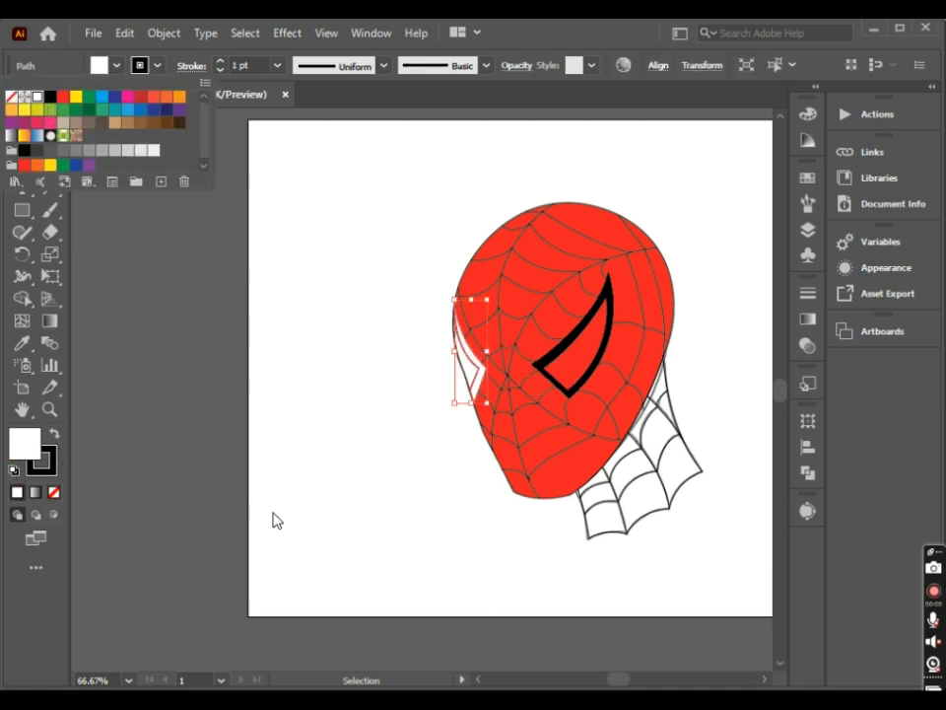
key("Escape")
key("i")
left_click(608, 285)
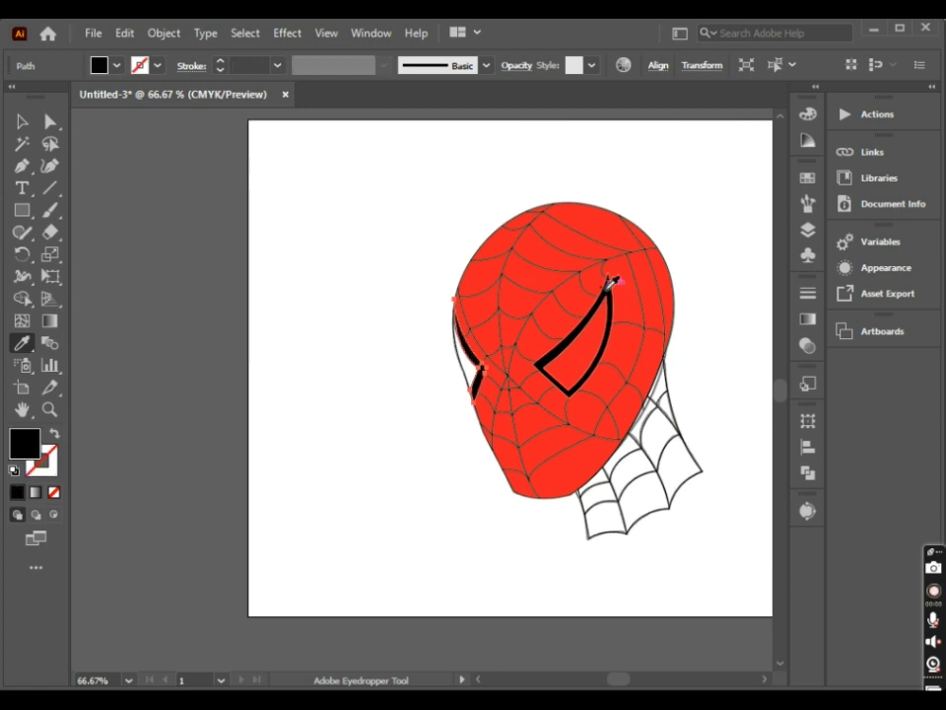
key("v")
left_click(252, 430)
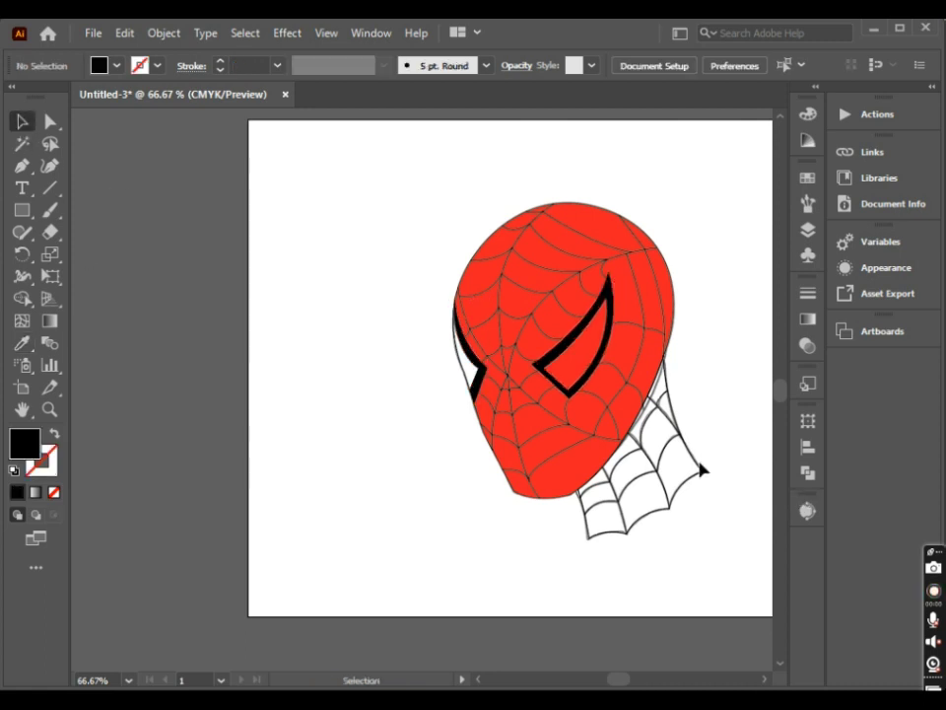
Eyedrop the head's red fill onto the neck web path
left_click(673, 390)
key("i")
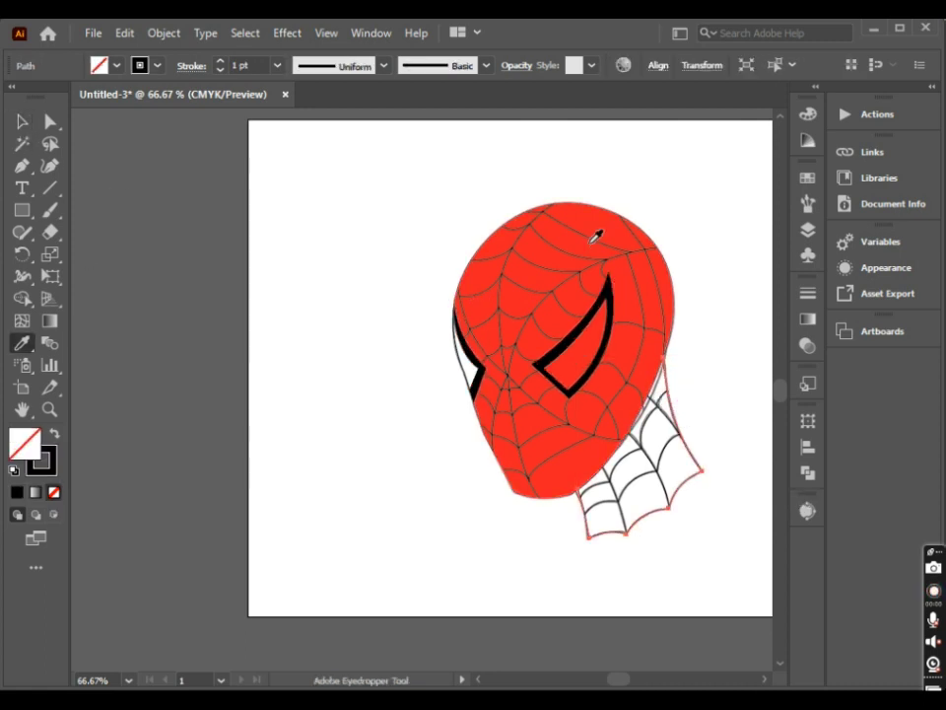
left_click(595, 234)
left_click(20, 120)
left_click(394, 237)
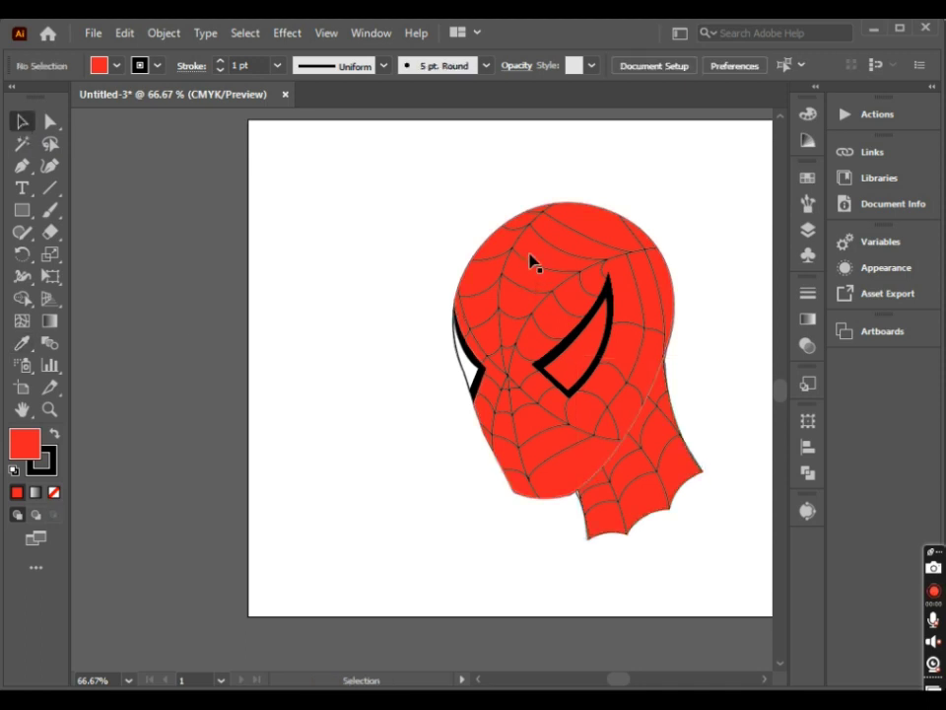
Set the head and neck outlines to 4 pt stroke weight
left_click(582, 207)
left_click(705, 480, "shift")
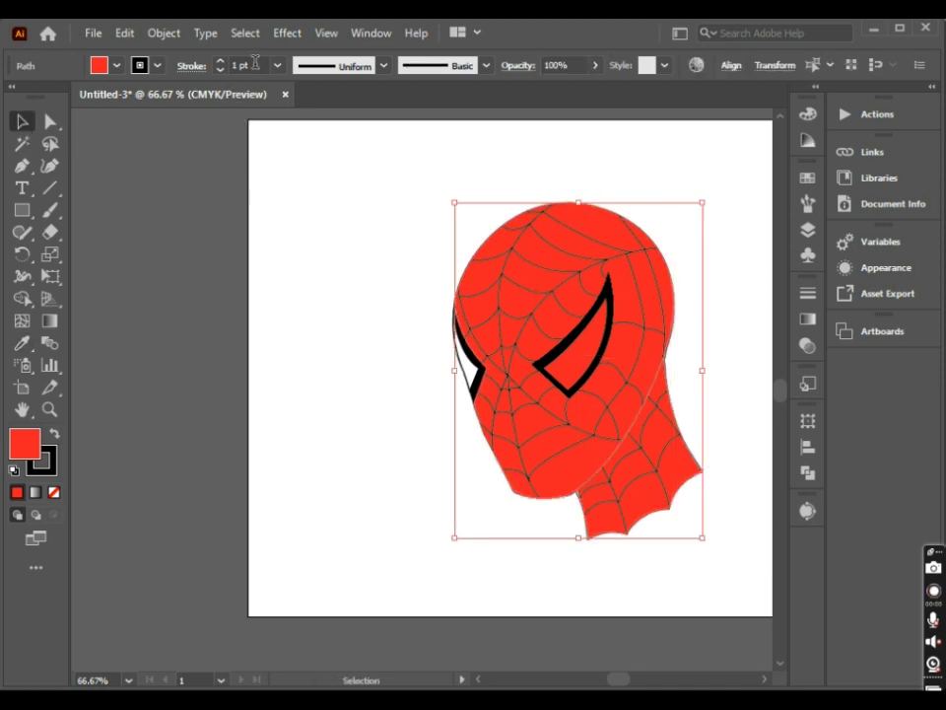
left_click(277, 66)
left_click(299, 207)
left_click(292, 372)
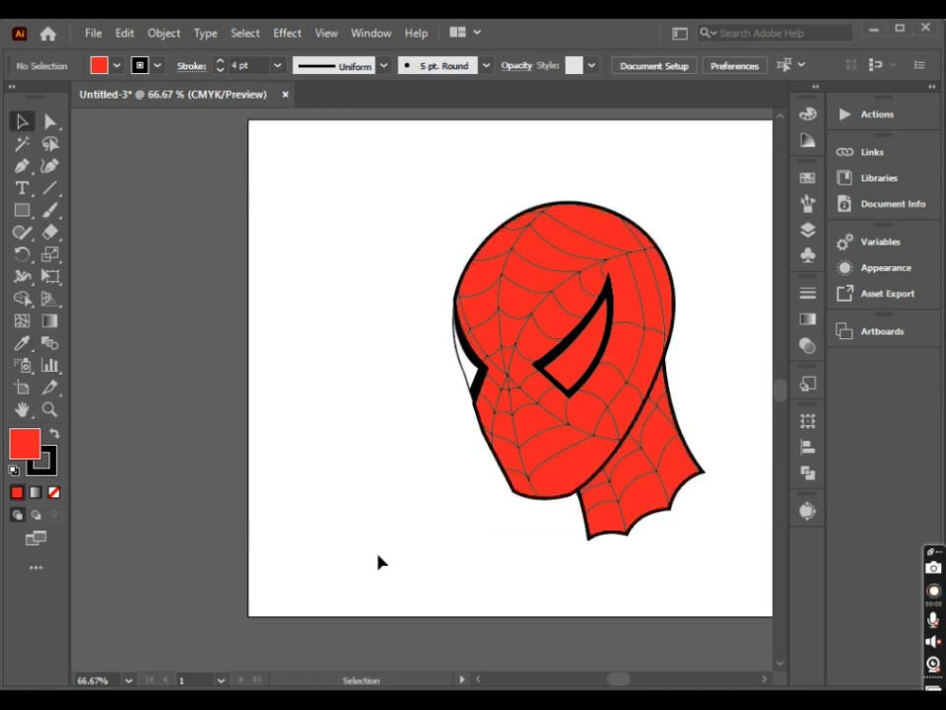
scroll(381, 401, "right", 2)
left_click(416, 357)
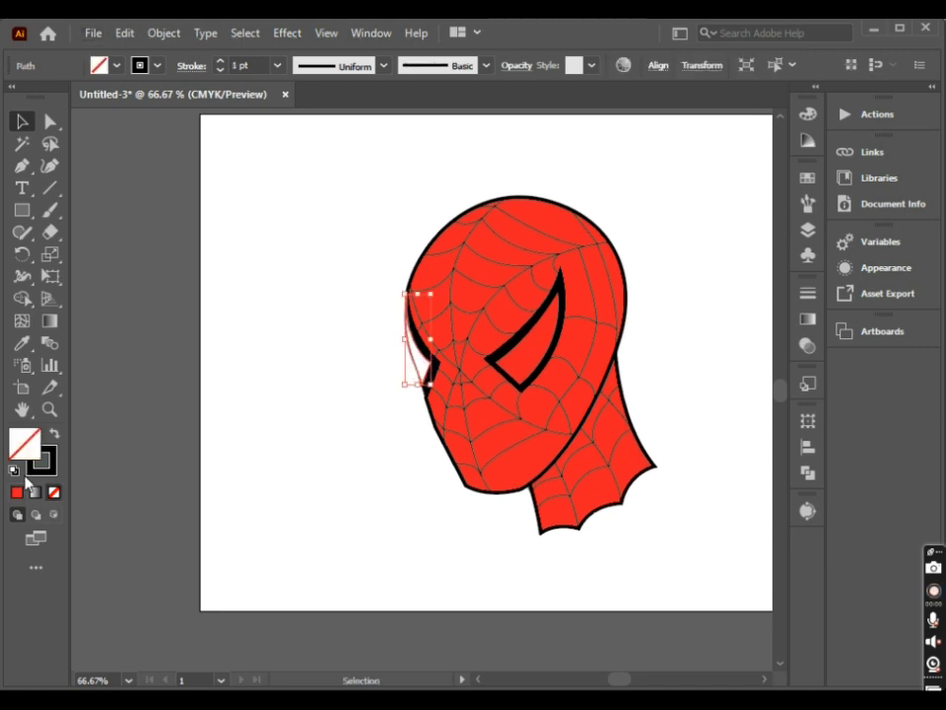
Change the left sliver's fill to white in the Color Picker
double_click(23, 449)
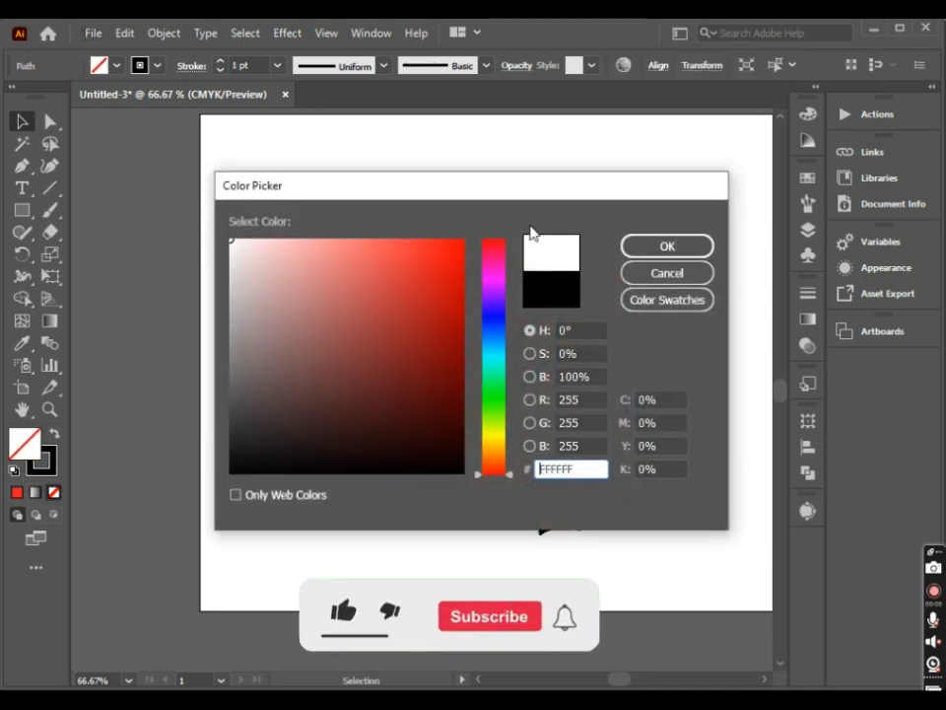
left_click(666, 247)
left_click(522, 369)
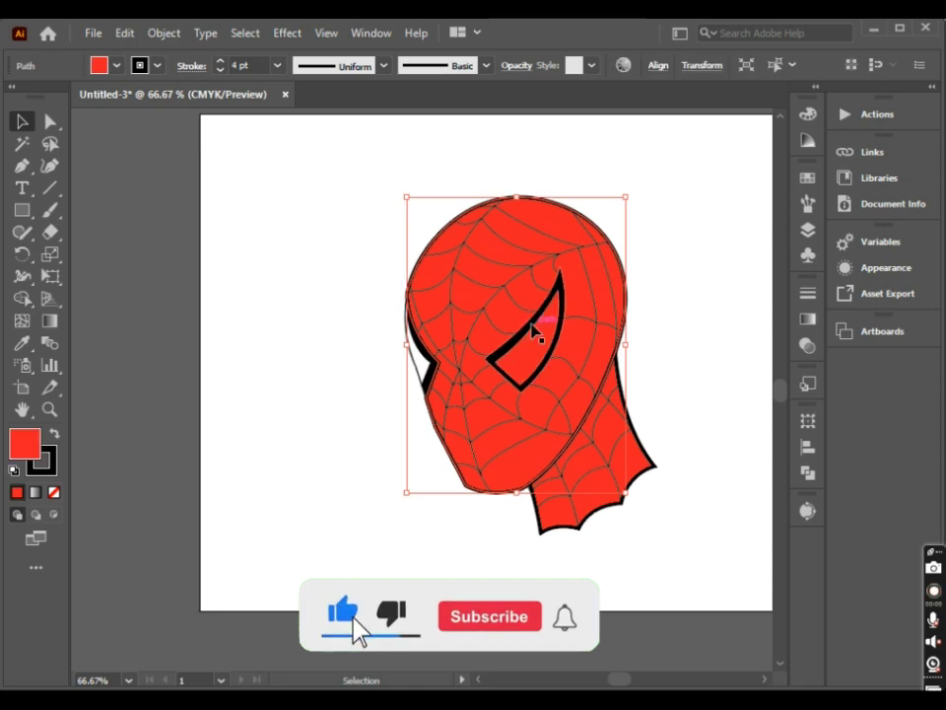
left_click(554, 337)
Split out the eye interior with Shape Builder and fill it #FFFFFF
key("shift+m")
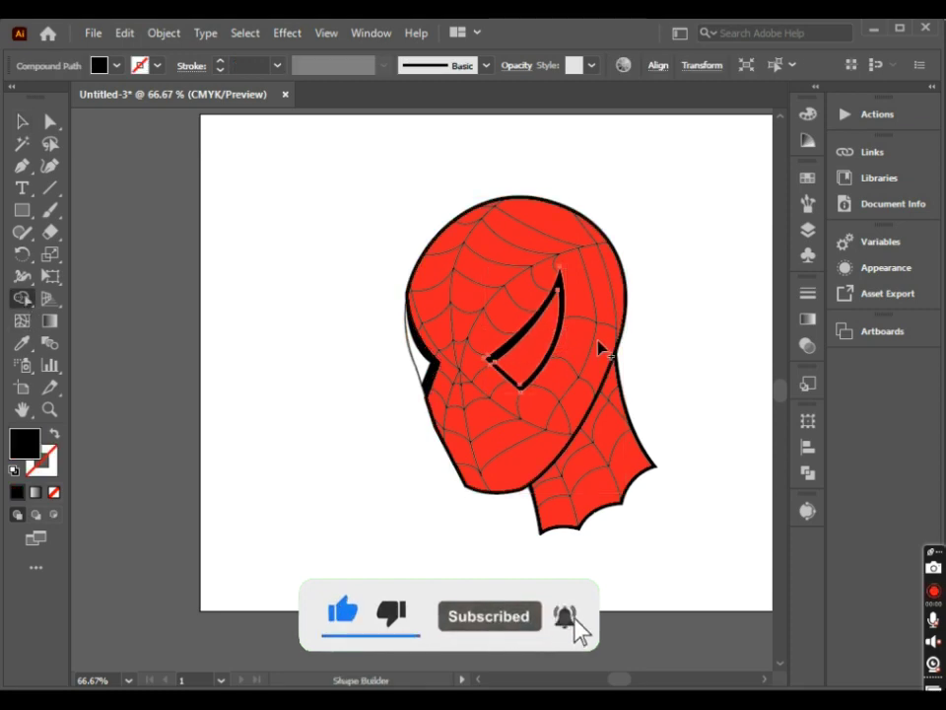
left_click(537, 347)
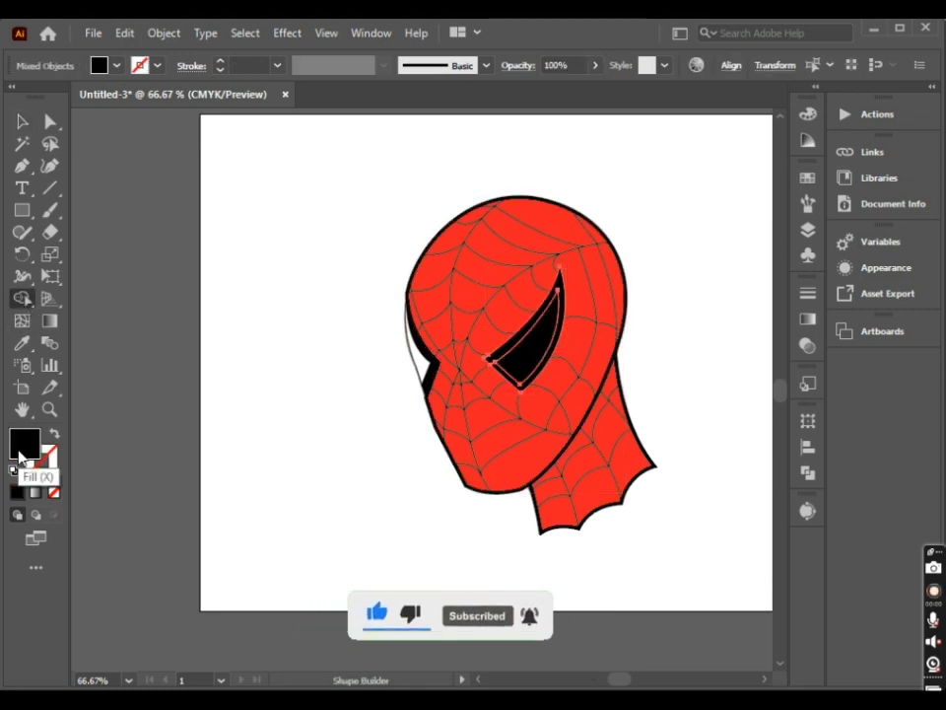
double_click(24, 446)
type("ffffff")
left_click(644, 247)
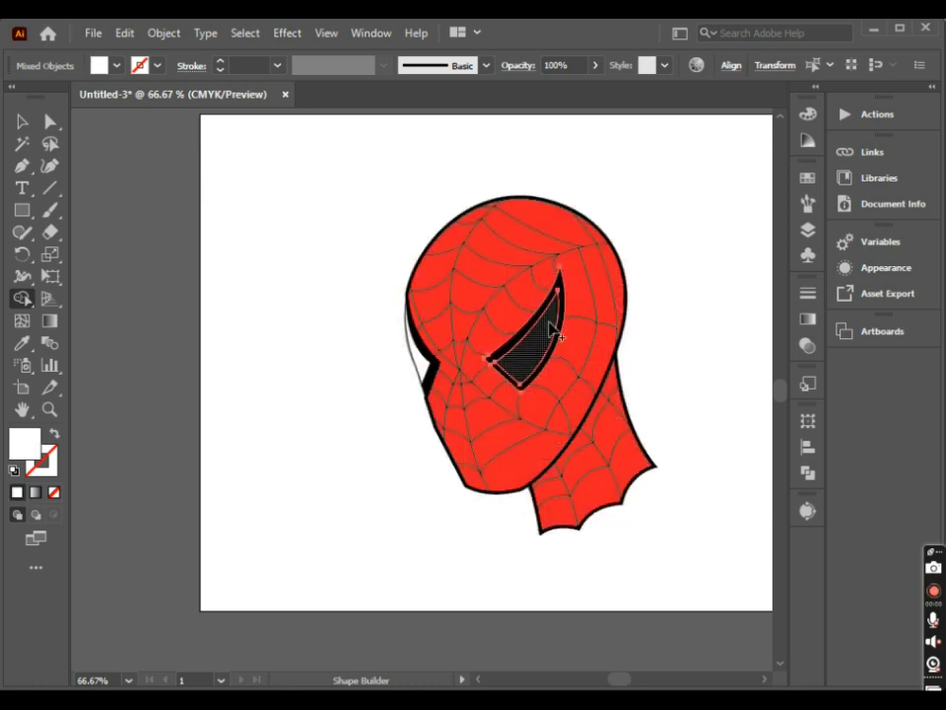
key("v")
left_click(252, 364)
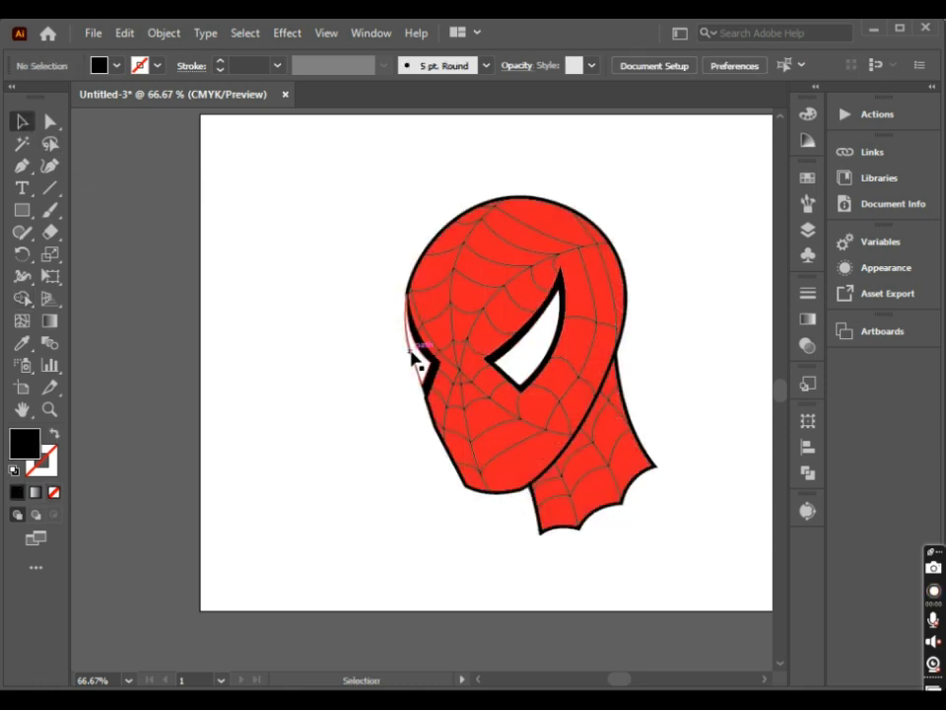
Give the white left sliver a 4 pt outline
left_click(416, 340)
left_click(278, 67)
left_click(292, 206)
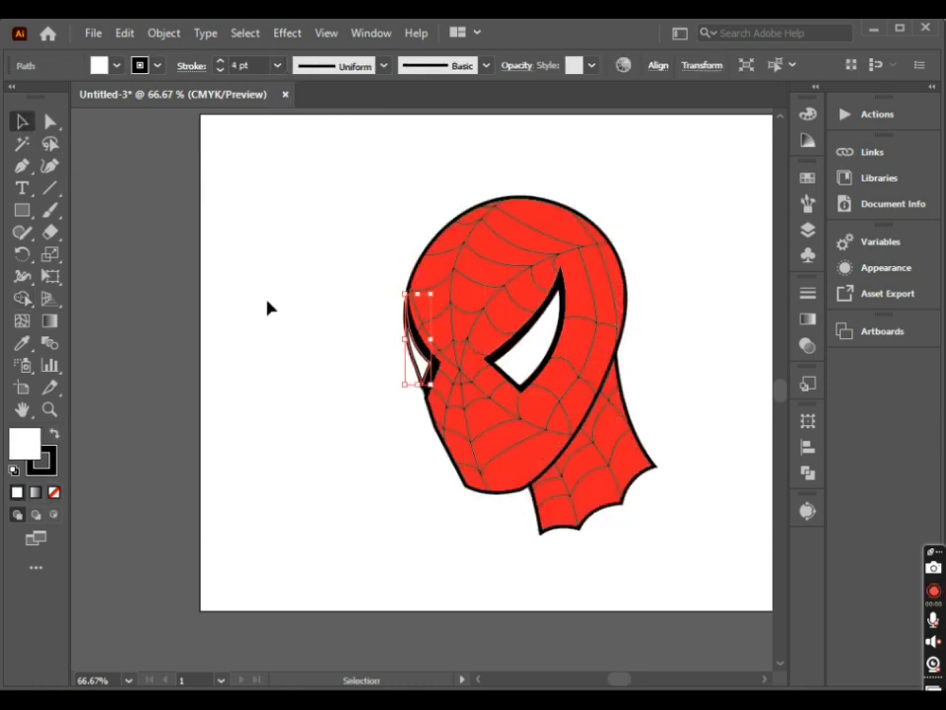
left_click(281, 355)
scroll(431, 422, "up", 3)
Make the left sliver's outline black at 4 pt weight
left_click(422, 367)
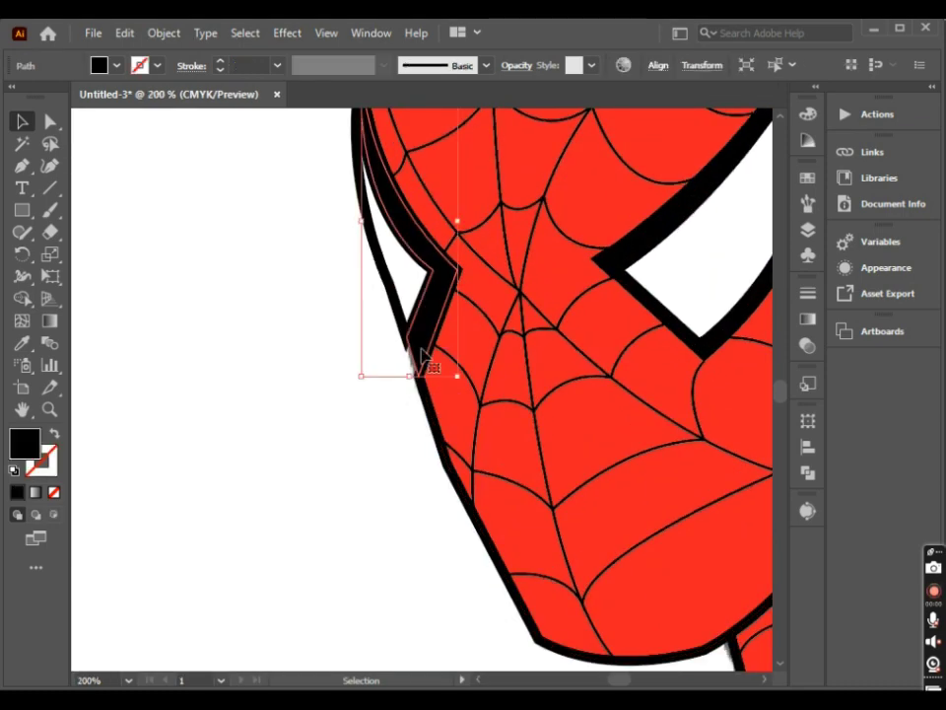
scroll(422, 366, "down", 2)
left_click(157, 67)
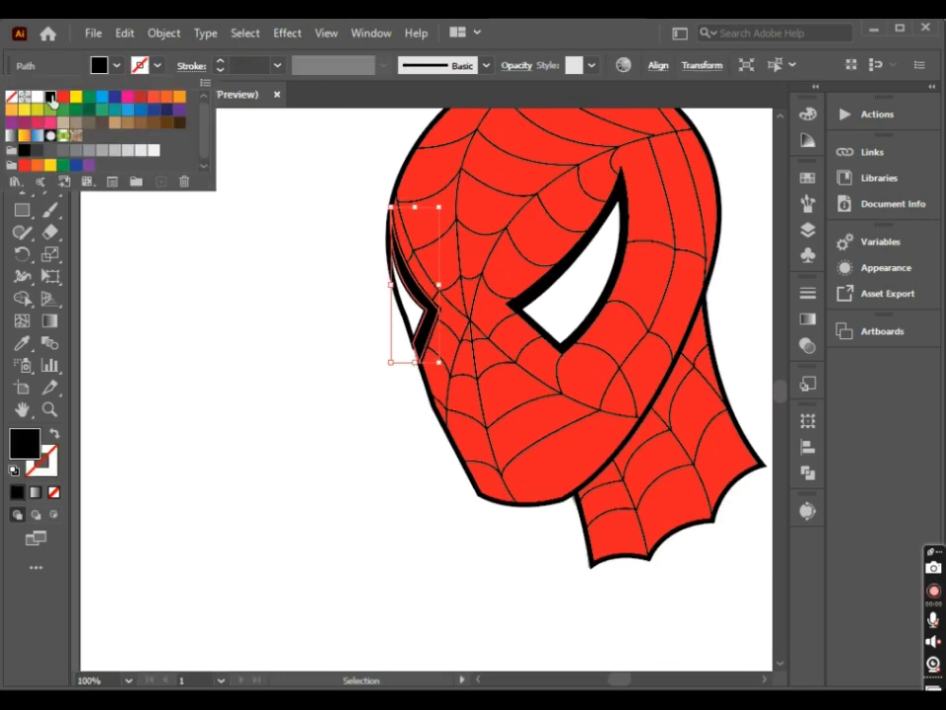
left_click(49, 96)
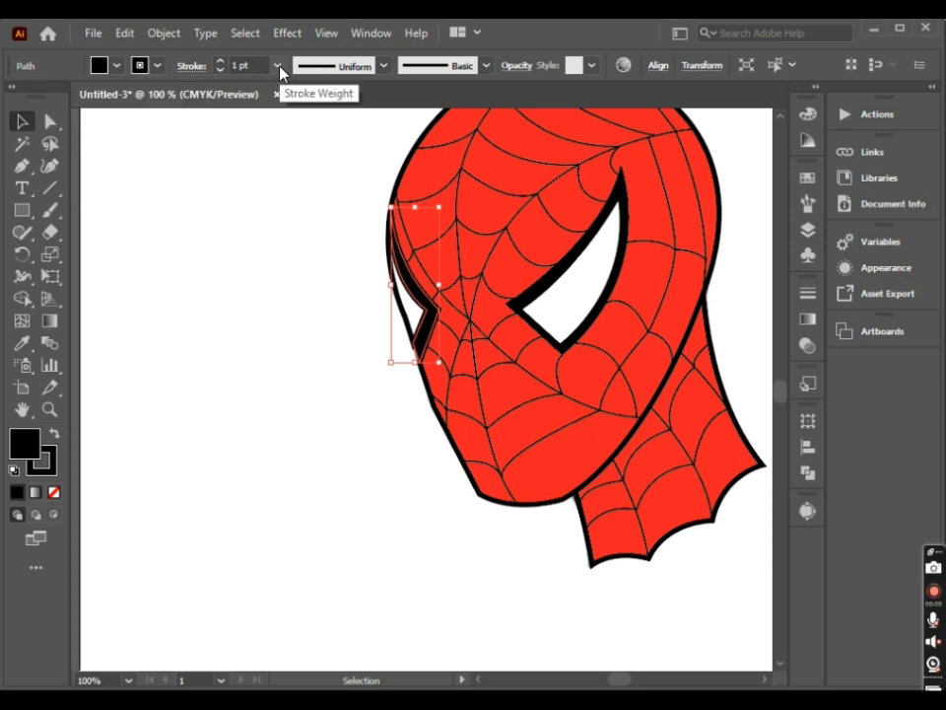
left_click(278, 66)
left_click(296, 207)
left_click(246, 328)
scroll(249, 424, "down", 2)
Group all the head artwork, scale it up slightly, and hide Layer 1
left_click_drag(250, 424, 262, 429)
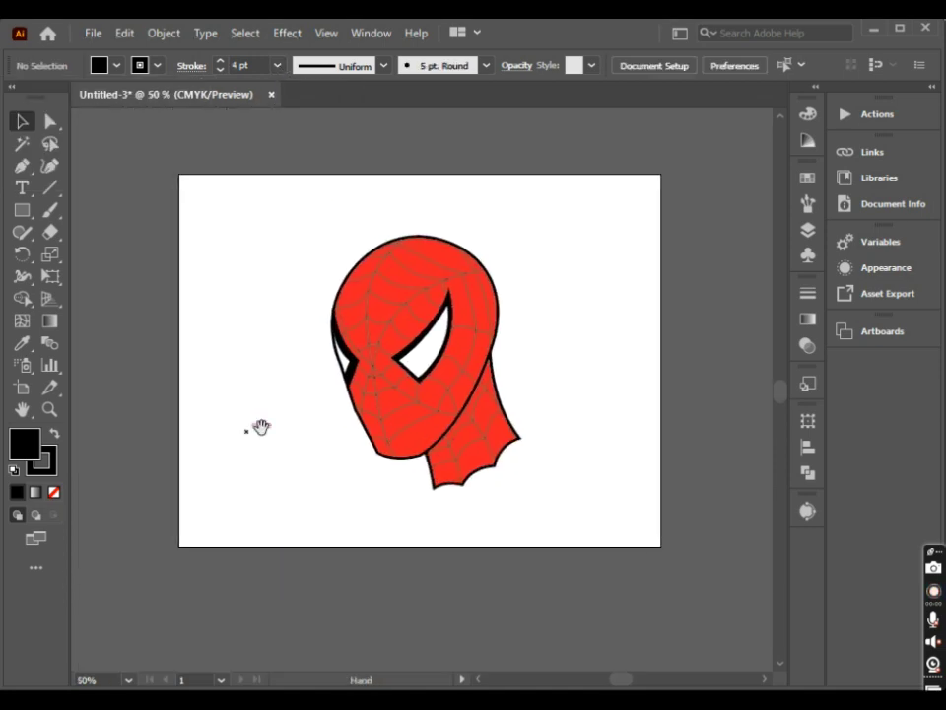
left_click_drag(317, 219, 606, 509)
right_click(447, 360)
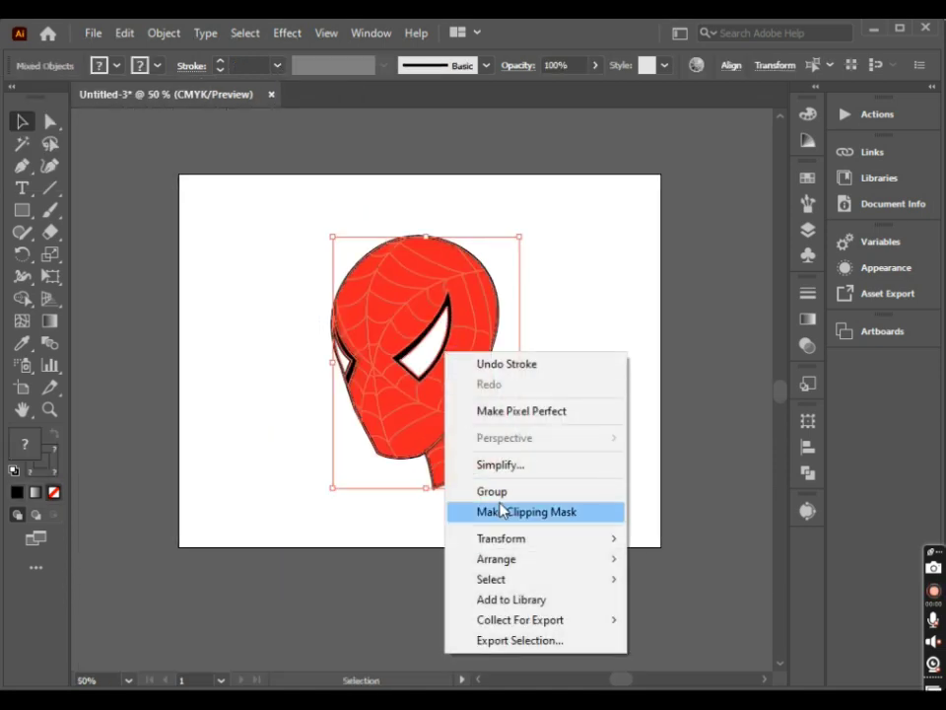
left_click(490, 491)
left_click_drag(522, 362, 540, 359)
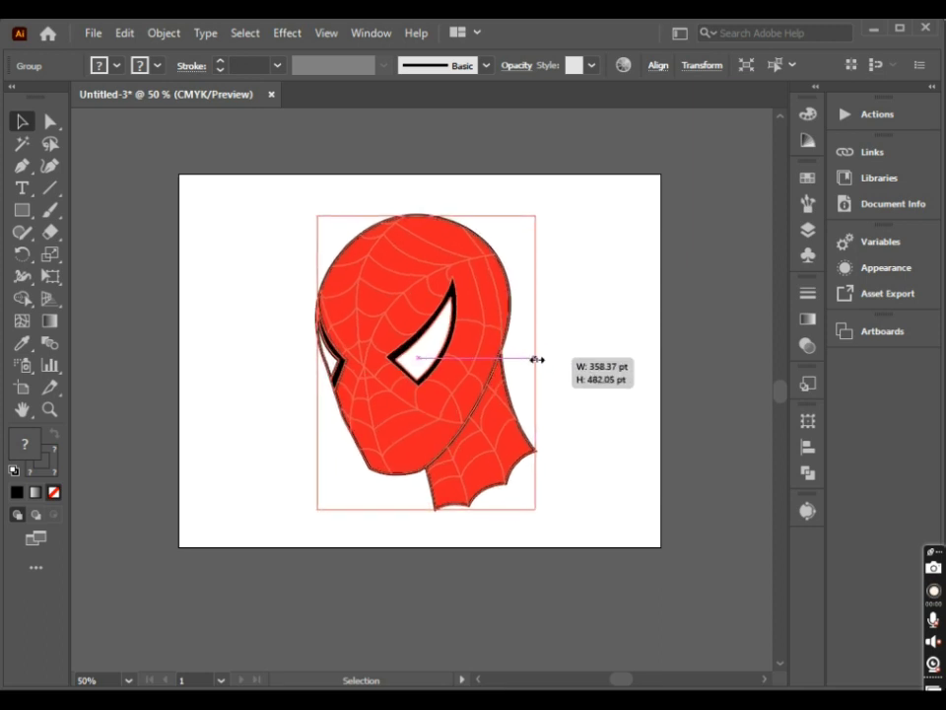
left_click(570, 381)
left_click(807, 228)
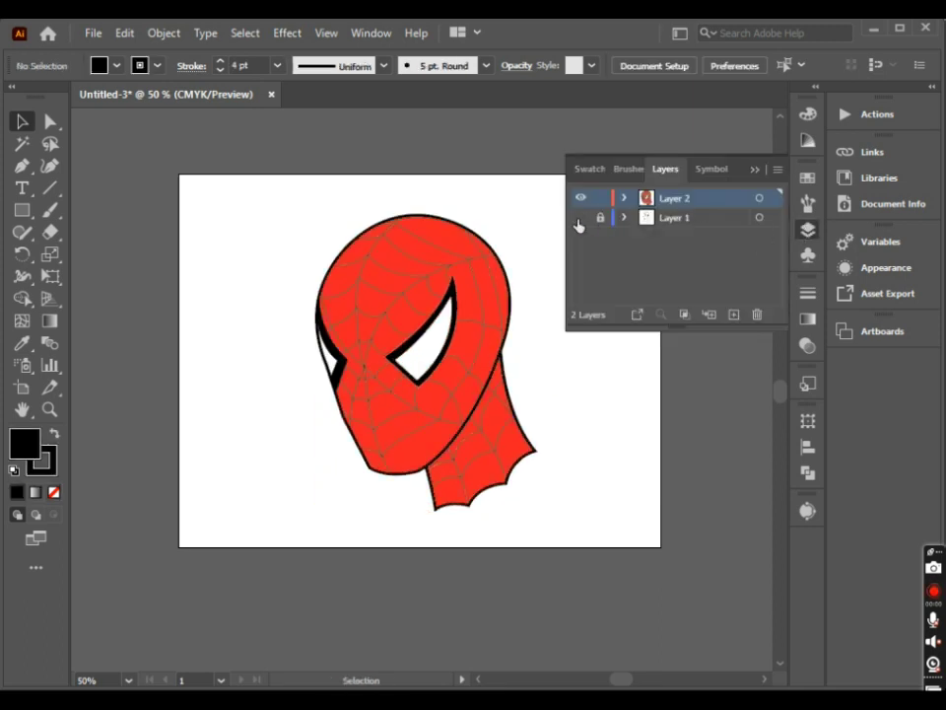
left_click(756, 172)
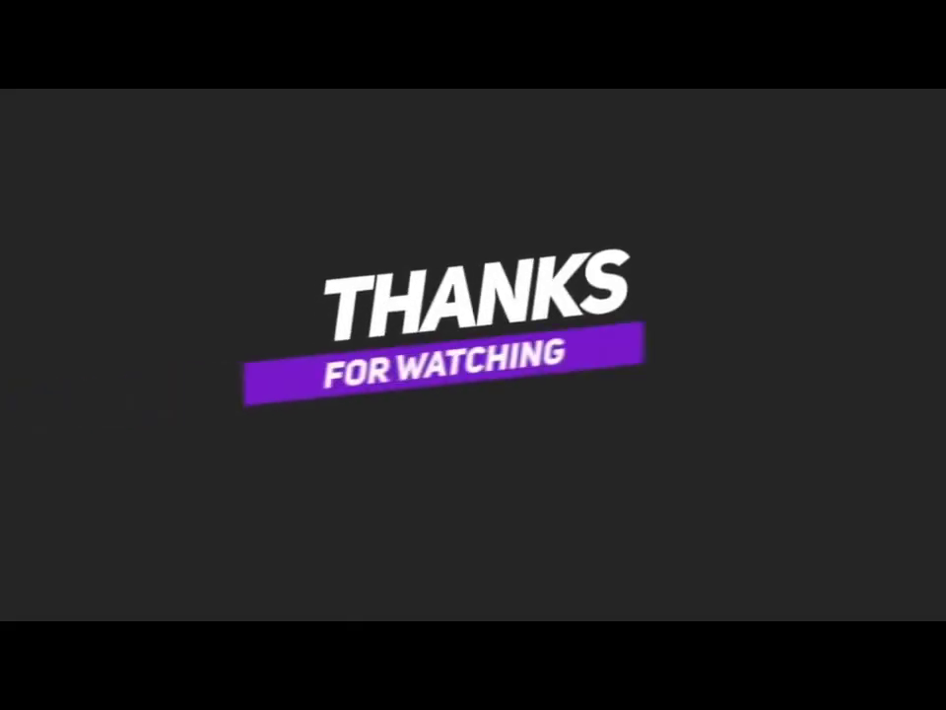